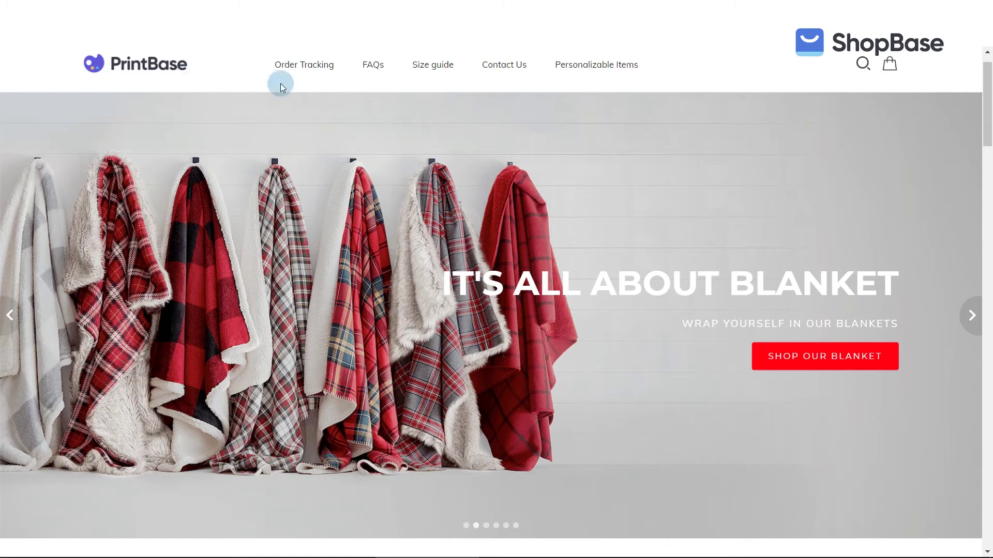
Step: Search the storefront for 'Mug' and review the Custom Beverage Mug for couples B1 product page
{"action": "left_click", "coordinate": [862, 65]}
{"action": "type", "text": "Mug"}
{"action": "key", "text": "Return"}
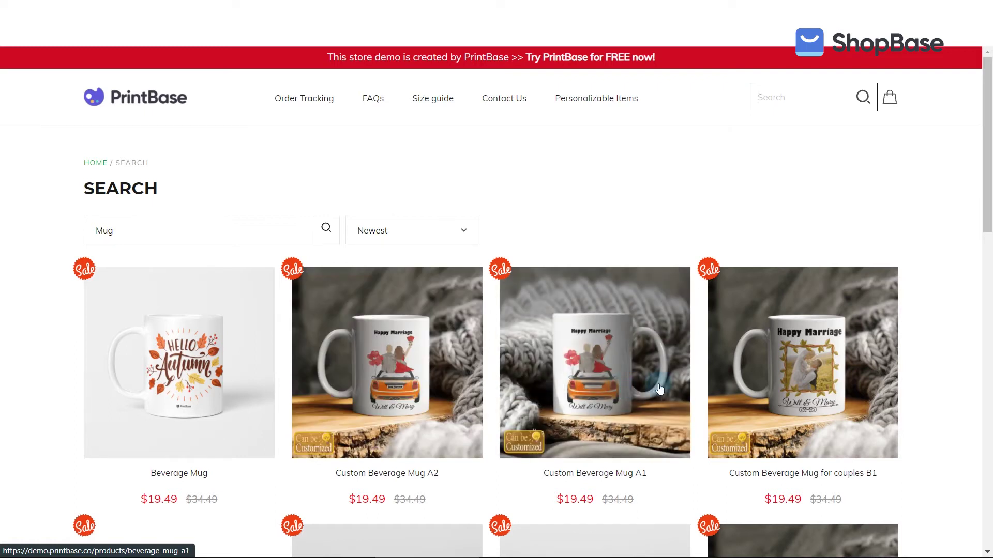
{"action": "left_click", "coordinate": [803, 387]}
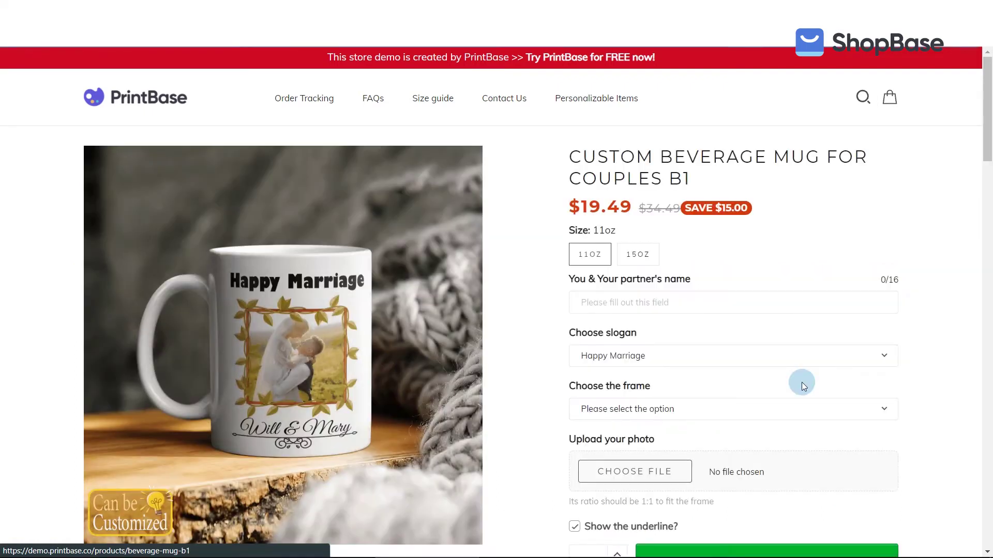
{"action": "mouse_move", "coordinate": [287, 291]}
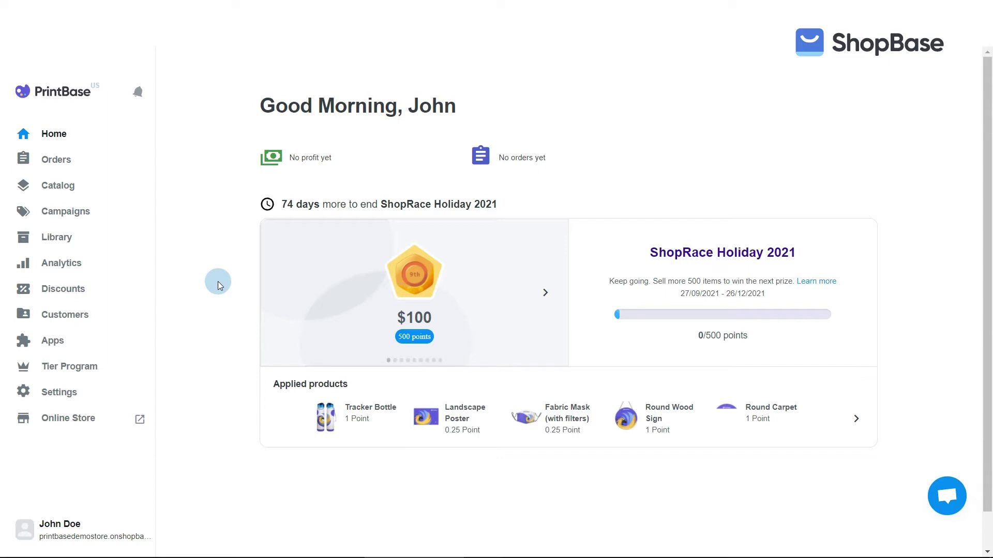
Step: Upload Basic demo - Beverage mug text.psd, Your photo.png, Frame.png and Underline.png to the Artwork Library
{"action": "left_click", "coordinate": [74, 240]}
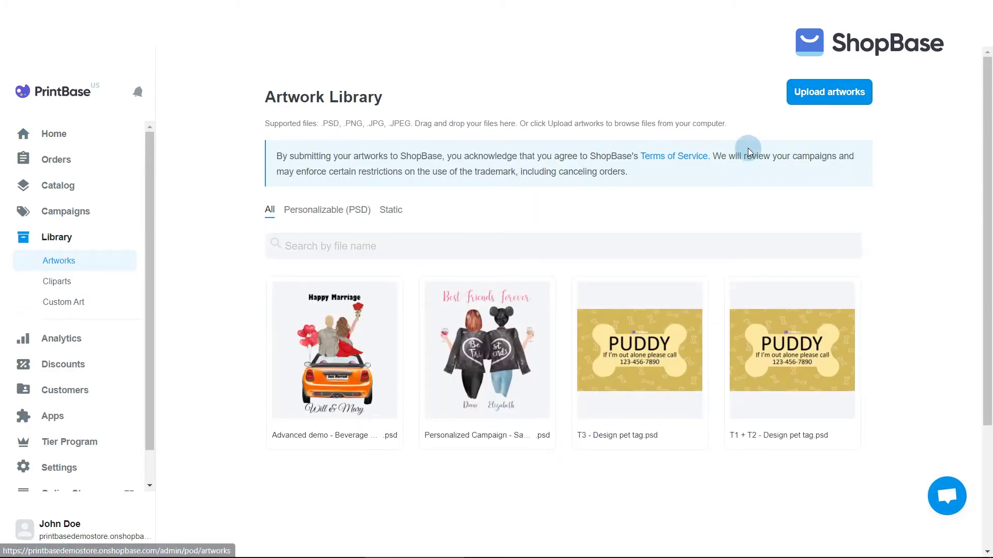
{"action": "left_click", "coordinate": [825, 99]}
{"action": "left_click", "coordinate": [319, 197]}
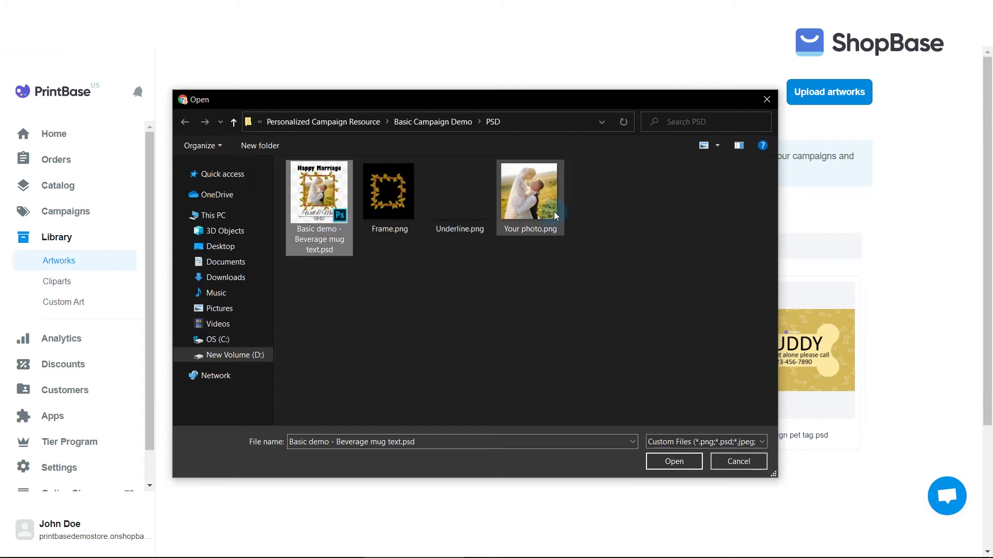
{"action": "left_click", "coordinate": [529, 194], "text": "shift"}
{"action": "left_click", "coordinate": [674, 462]}
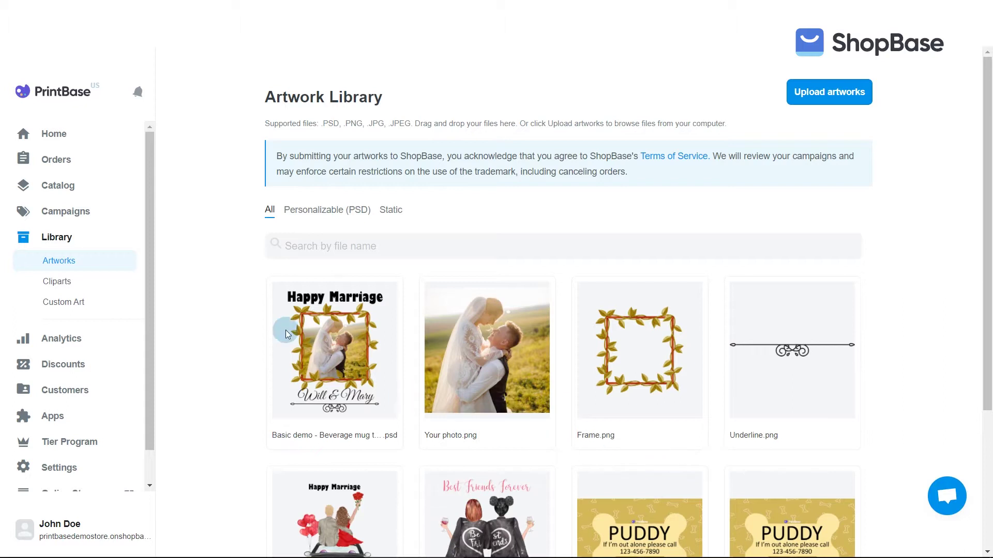
{"action": "left_click", "coordinate": [70, 189]}
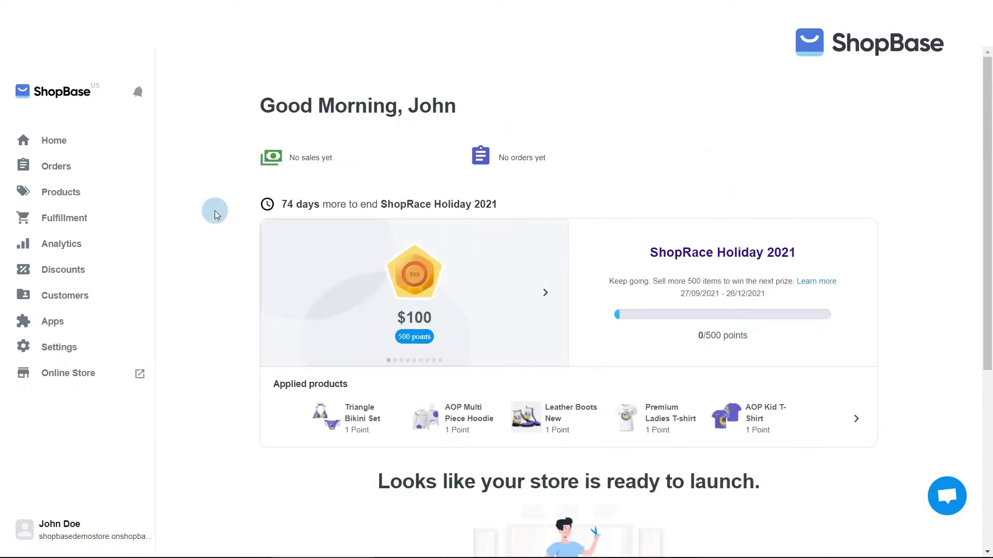
Step: Pick the Beverage Mug from Print Hub's Drinkware catalog for a new campaign
{"action": "left_click", "coordinate": [56, 325]}
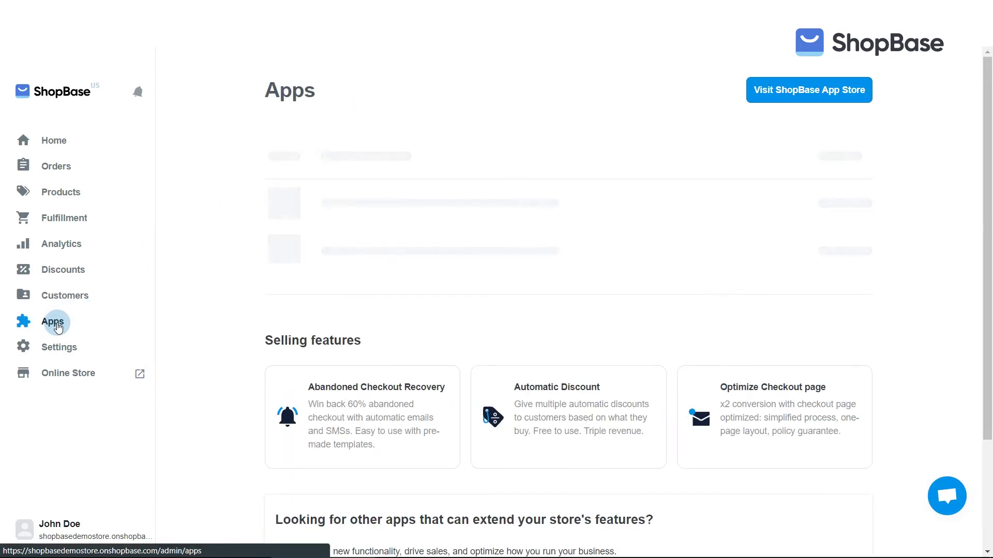
{"action": "left_click", "coordinate": [360, 341]}
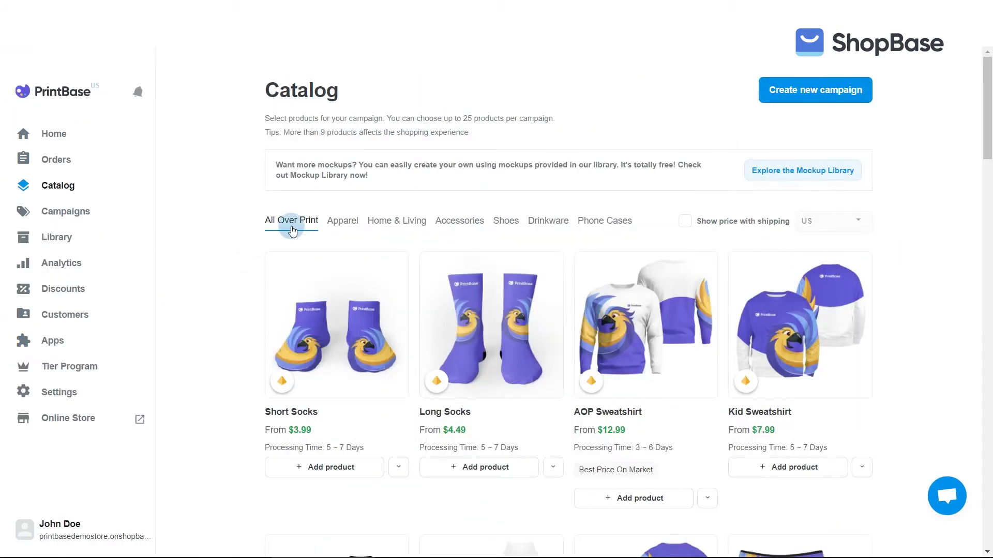
{"action": "left_click", "coordinate": [340, 229]}
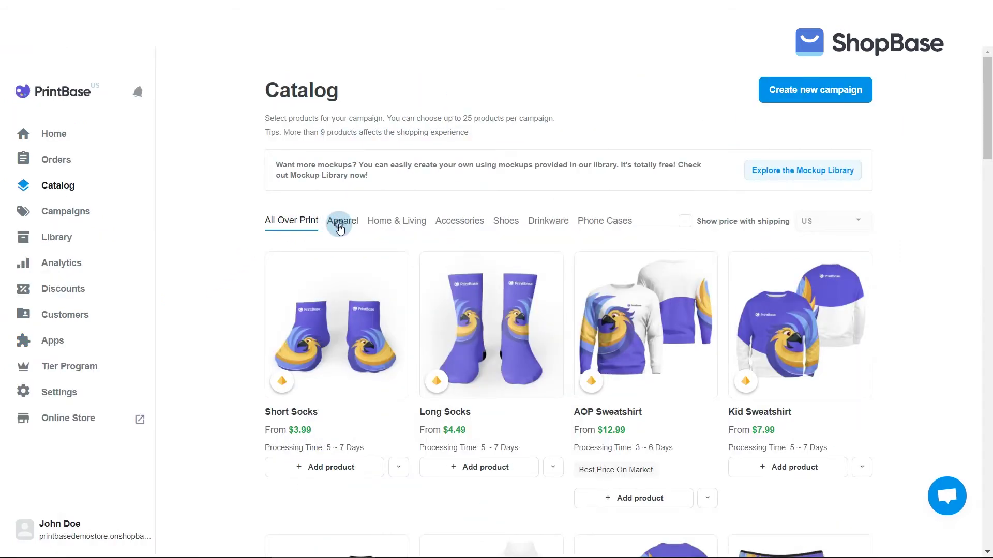
{"action": "left_click", "coordinate": [389, 228]}
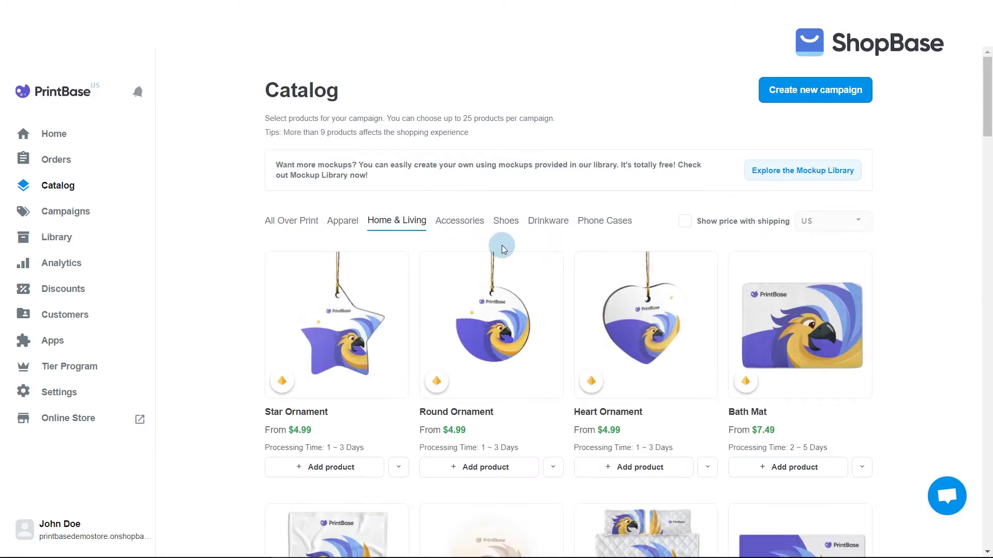
{"action": "left_click", "coordinate": [536, 230]}
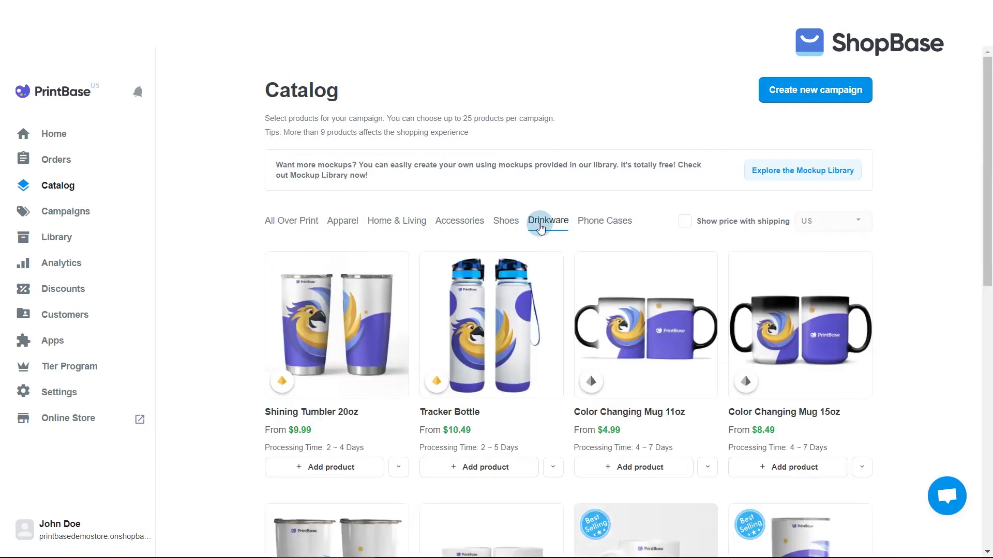
{"action": "scroll", "coordinate": [581, 289], "scroll_direction": "down", "scroll_amount": 5}
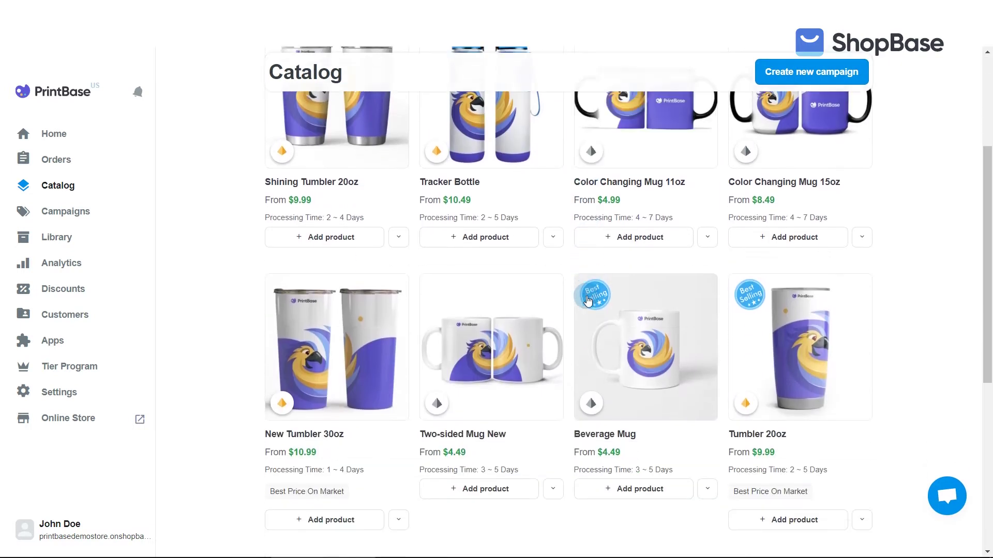
{"action": "left_click", "coordinate": [656, 382]}
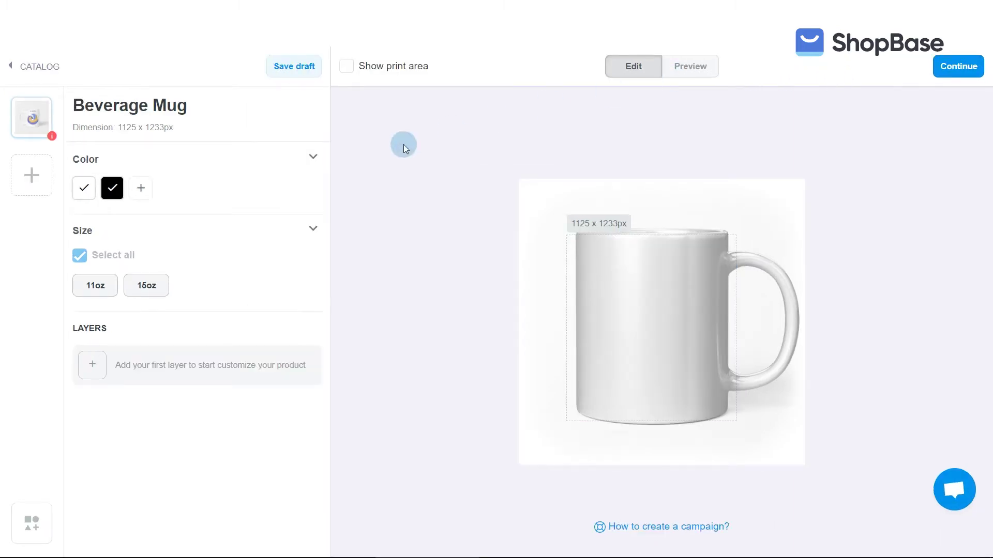
Step: Remove black so the mug comes only in white, keeping both 11oz and 15oz sizes
{"action": "left_click", "coordinate": [133, 194]}
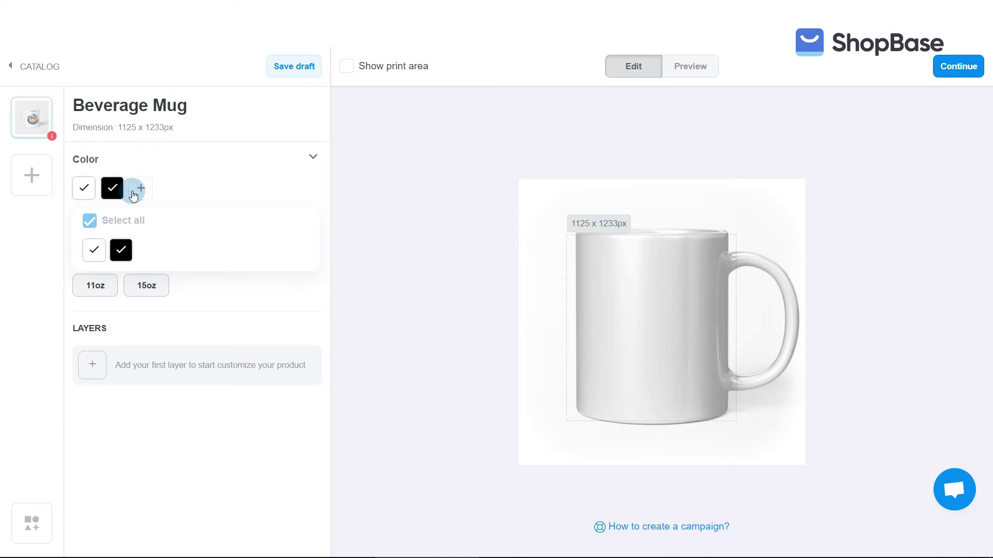
{"action": "left_click", "coordinate": [120, 259]}
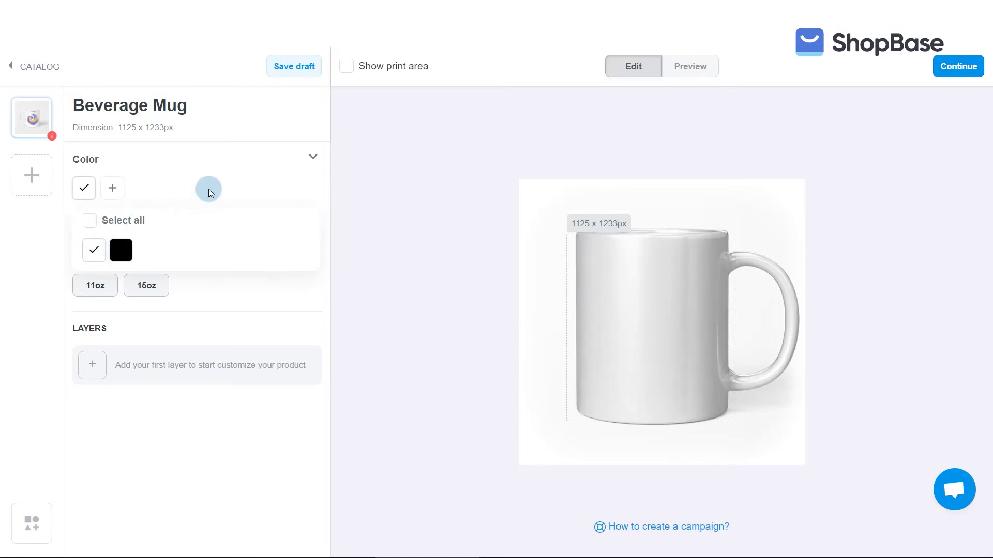
{"action": "left_click", "coordinate": [282, 196]}
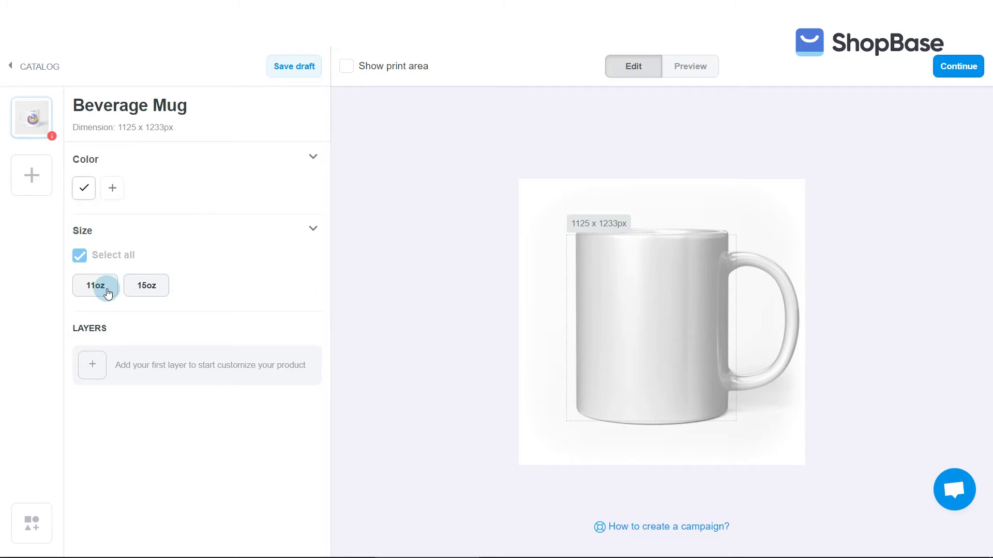
{"action": "left_click", "coordinate": [147, 291]}
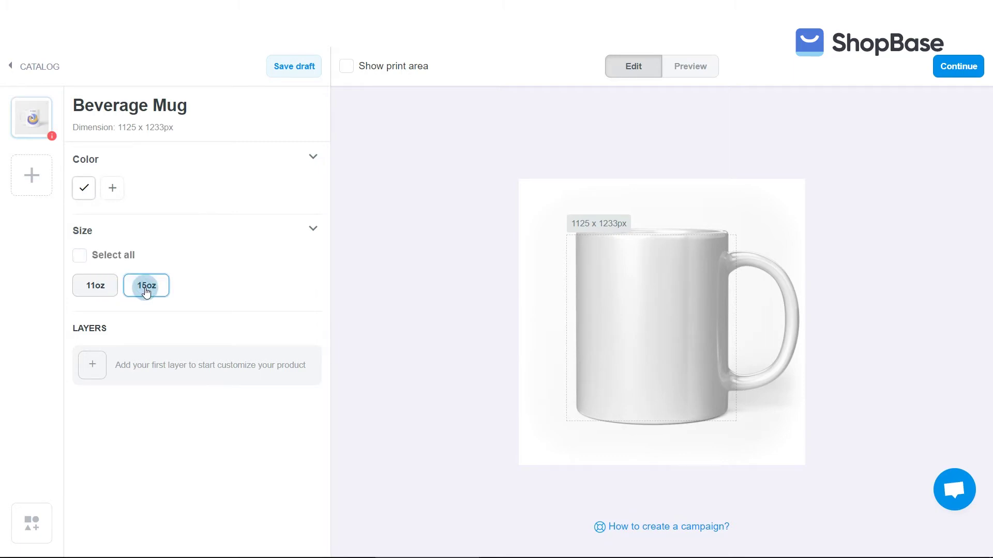
{"action": "left_click", "coordinate": [146, 291]}
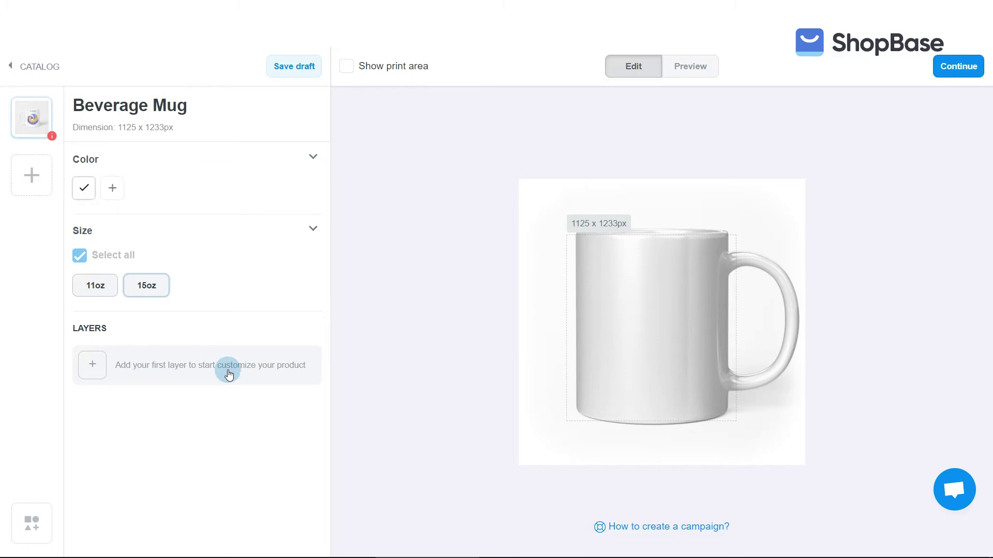
{"action": "left_click", "coordinate": [229, 373]}
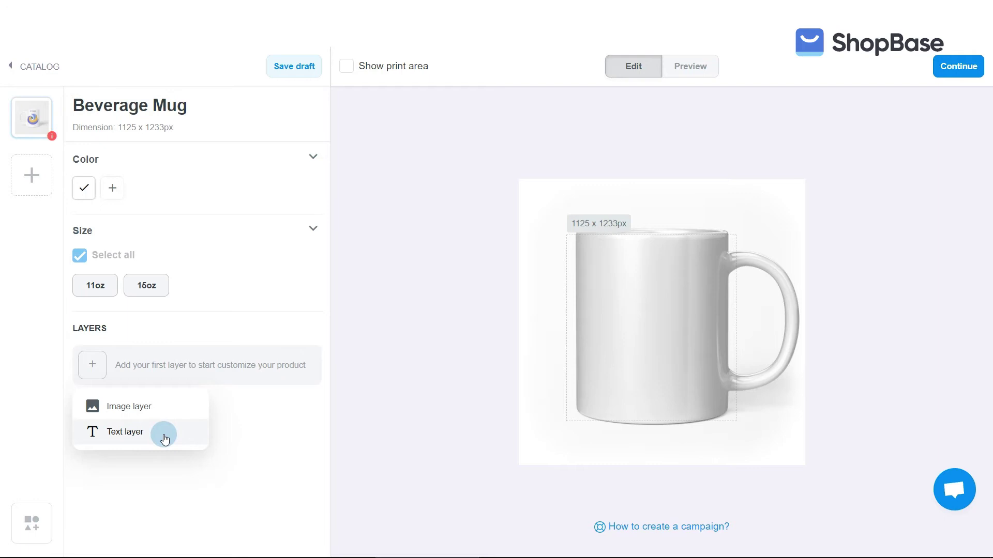
Step: Apply the Basic demo - Beverage mug text PSD artwork to the mug as an image layer
{"action": "left_click", "coordinate": [162, 410]}
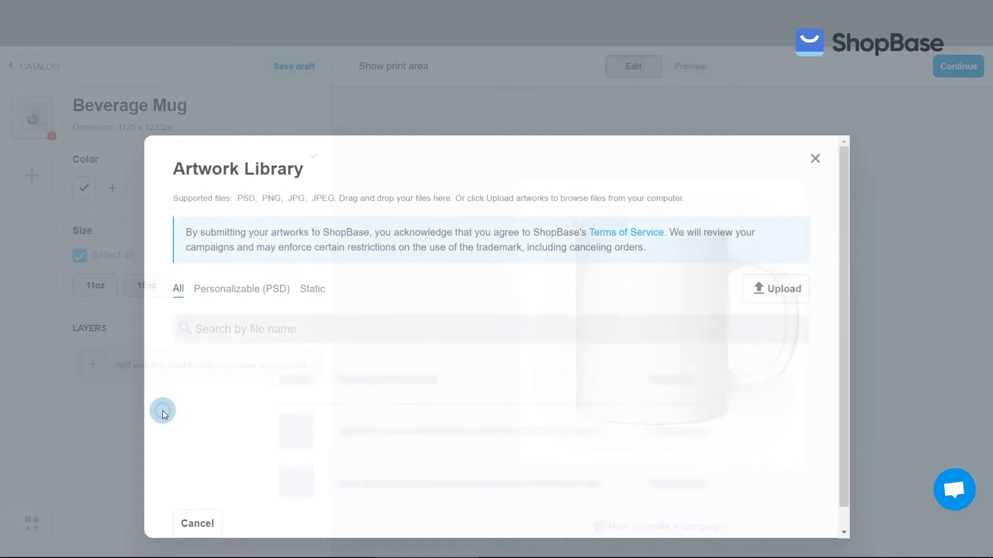
{"action": "scroll", "coordinate": [162, 411], "scroll_direction": "down", "scroll_amount": 2}
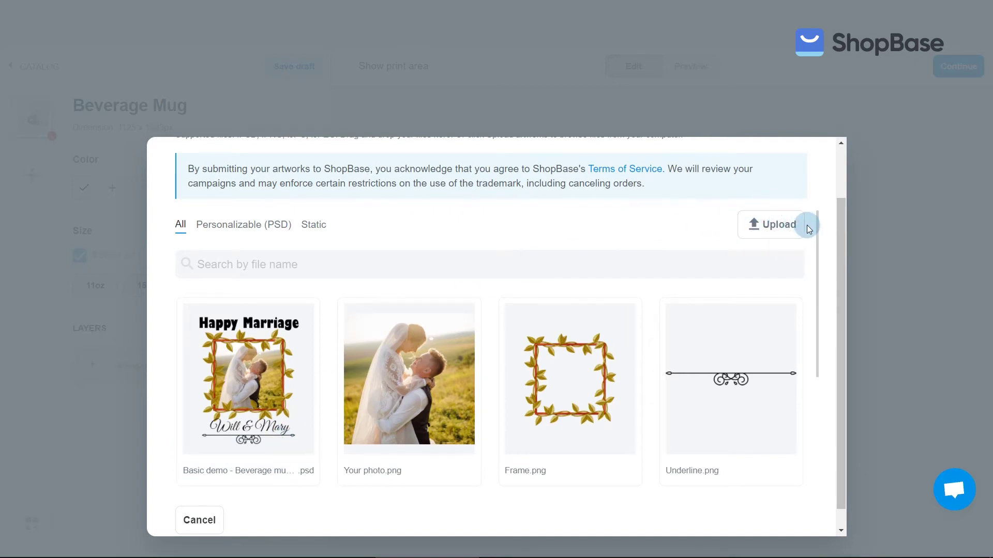
{"action": "left_click", "coordinate": [267, 414]}
{"action": "scroll", "coordinate": [256, 411], "scroll_direction": "down", "scroll_amount": 4}
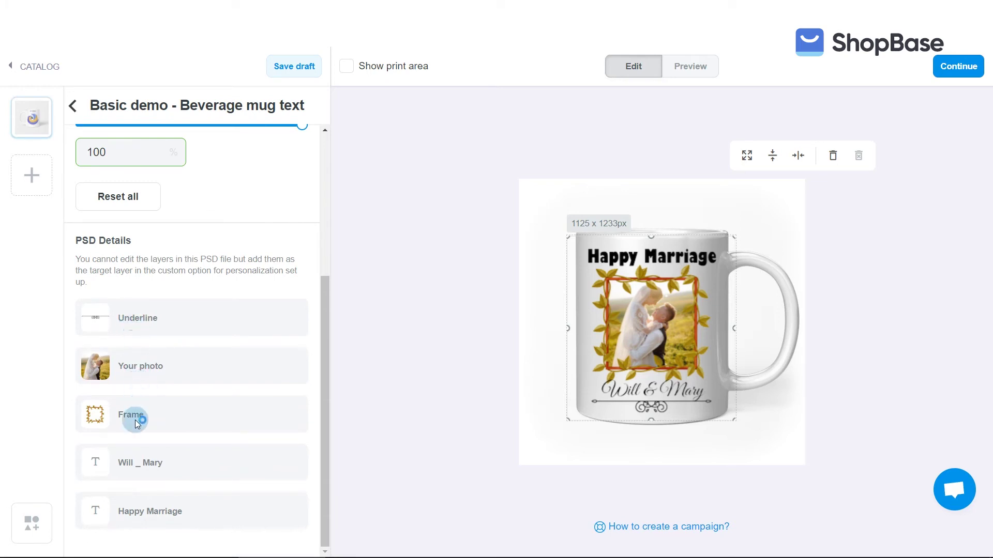
{"action": "left_click", "coordinate": [95, 467]}
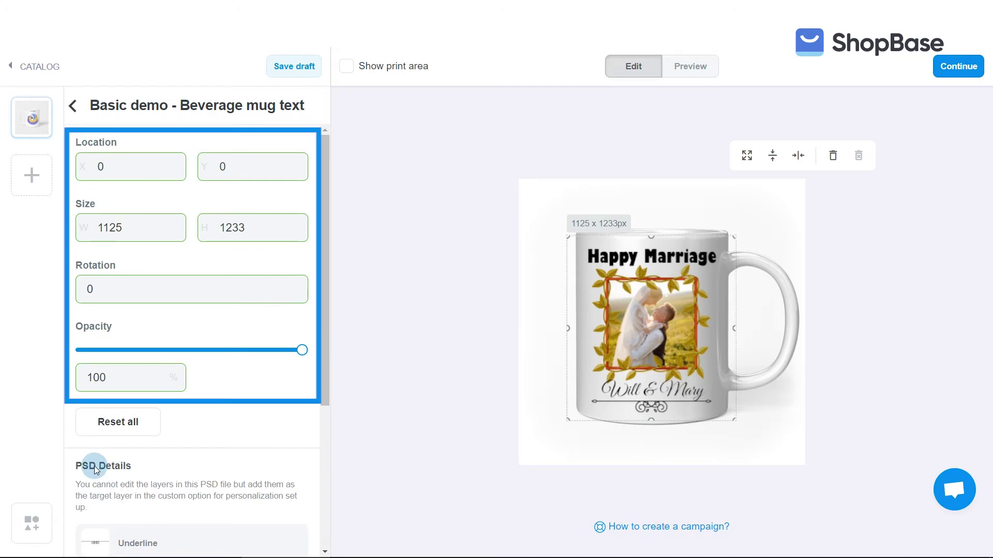
{"action": "left_click", "coordinate": [72, 107]}
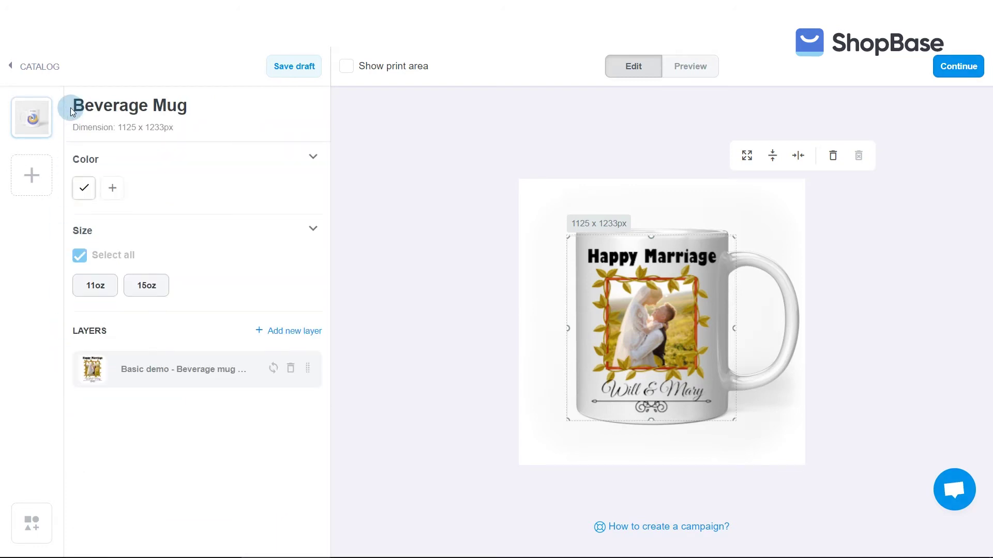
Step: Replace the PSD layer with a new text layer reading 'Happy Marriage'
{"action": "left_click", "coordinate": [291, 368]}
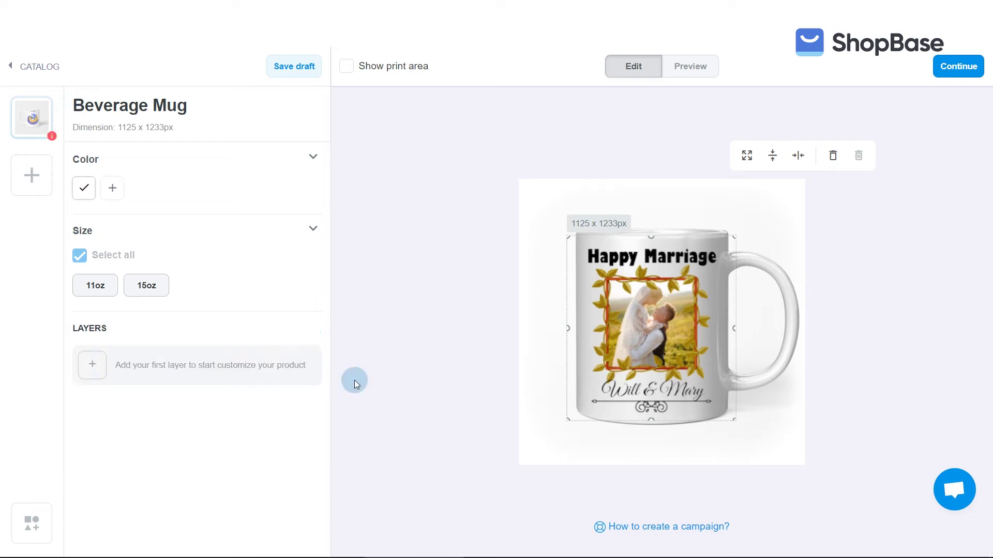
{"action": "left_click", "coordinate": [253, 367]}
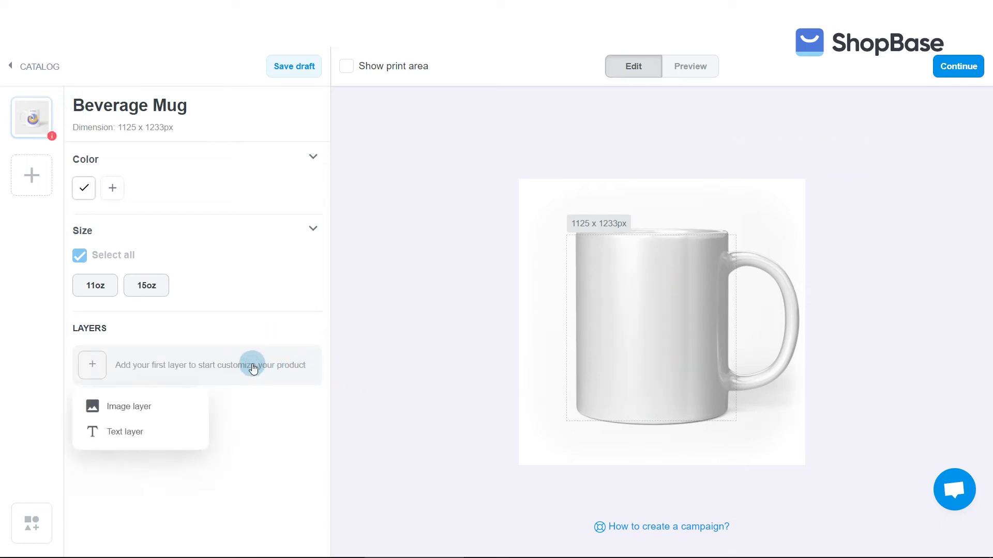
{"action": "left_click", "coordinate": [149, 436]}
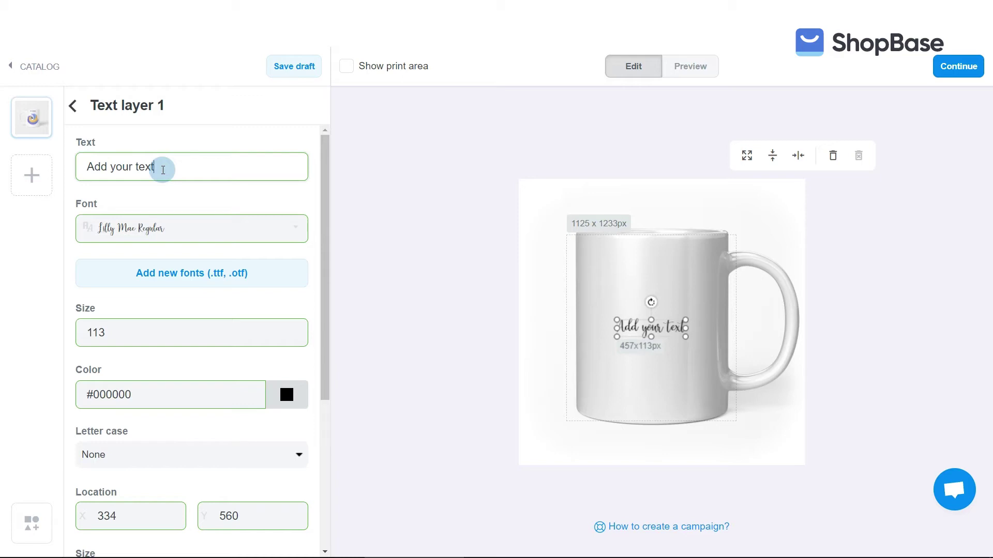
{"action": "triple_click", "coordinate": [163, 170]}
{"action": "type", "text": "Happy Marriage"}
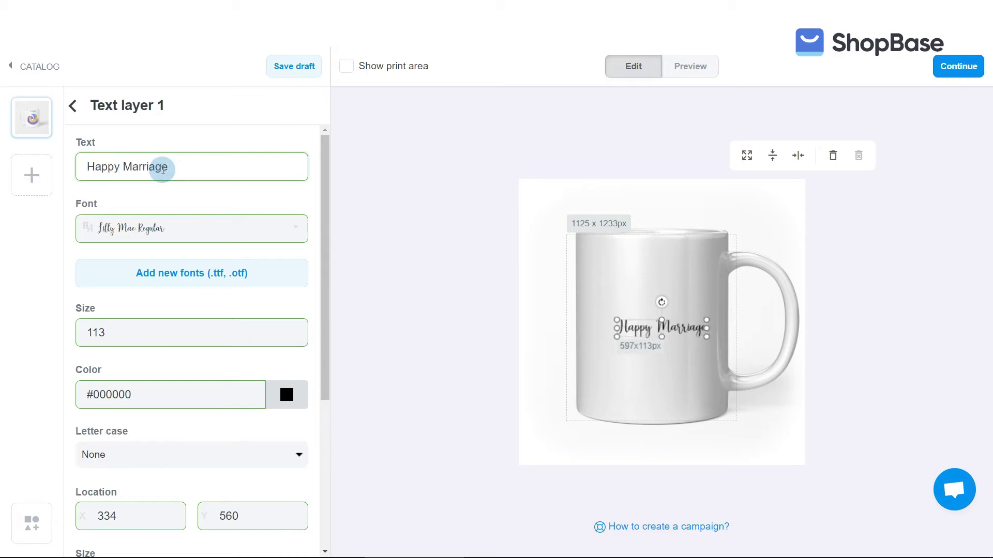
Step: Upload GillSans-UltraBoldCondensed.ttf as the title font and keep letter case at None
{"action": "left_click", "coordinate": [177, 267]}
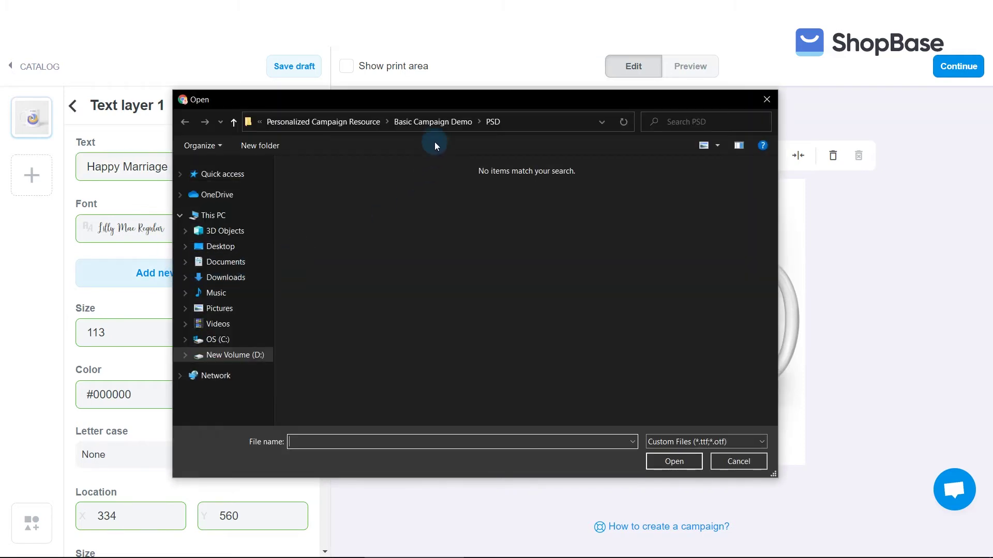
{"action": "left_click", "coordinate": [436, 124]}
{"action": "double_click", "coordinate": [517, 222]}
{"action": "left_click", "coordinate": [401, 201]}
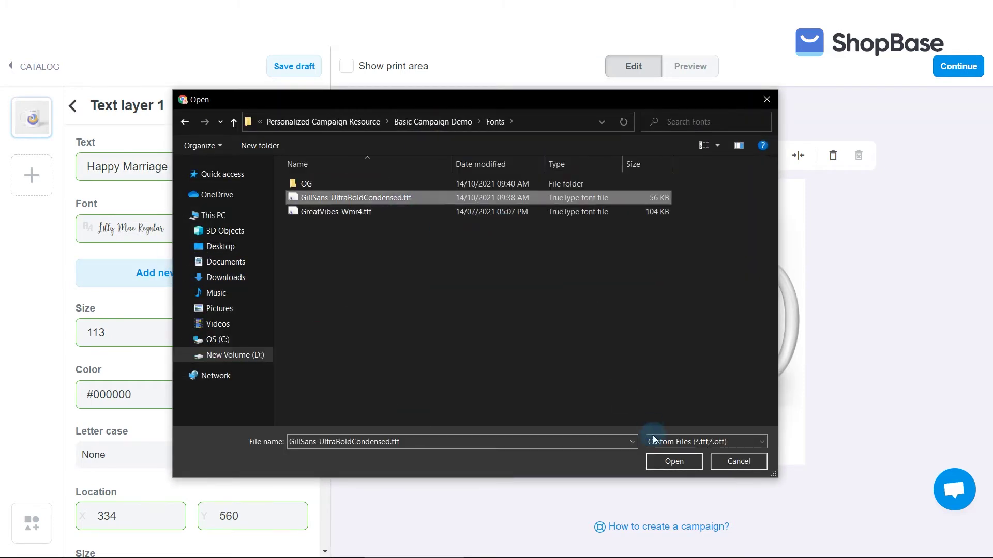
{"action": "left_click", "coordinate": [661, 464]}
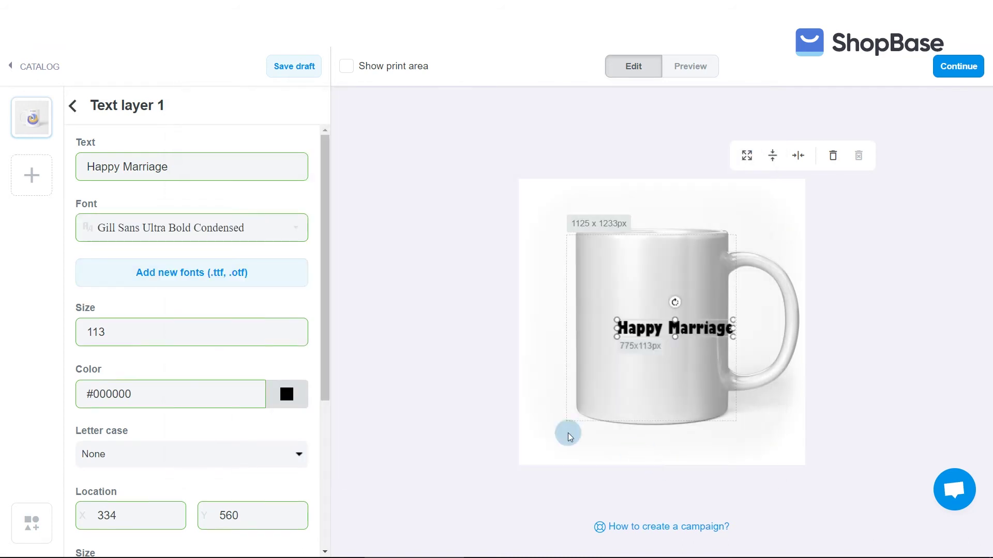
{"action": "left_click_drag", "start_coordinate": [328, 320], "coordinate": [326, 399]}
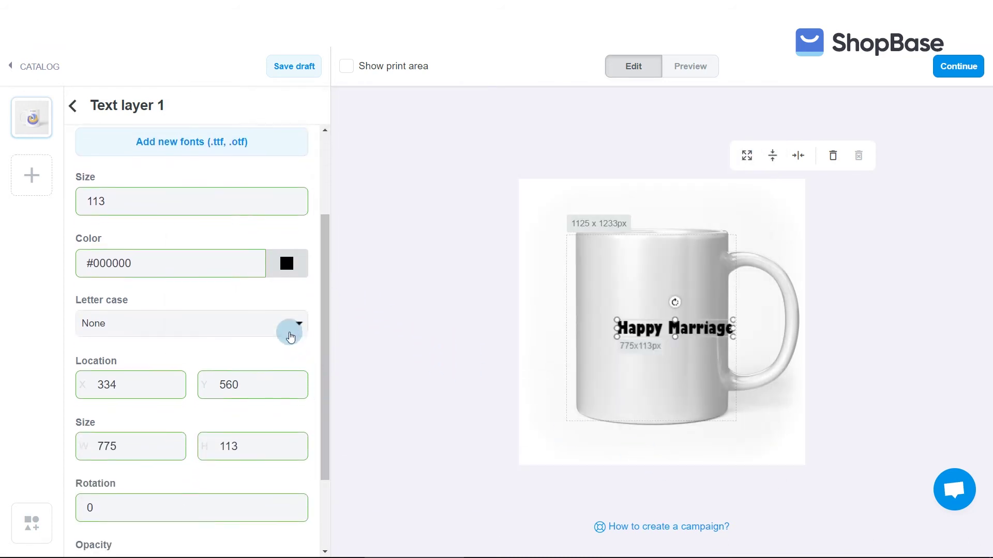
{"action": "left_click", "coordinate": [288, 324]}
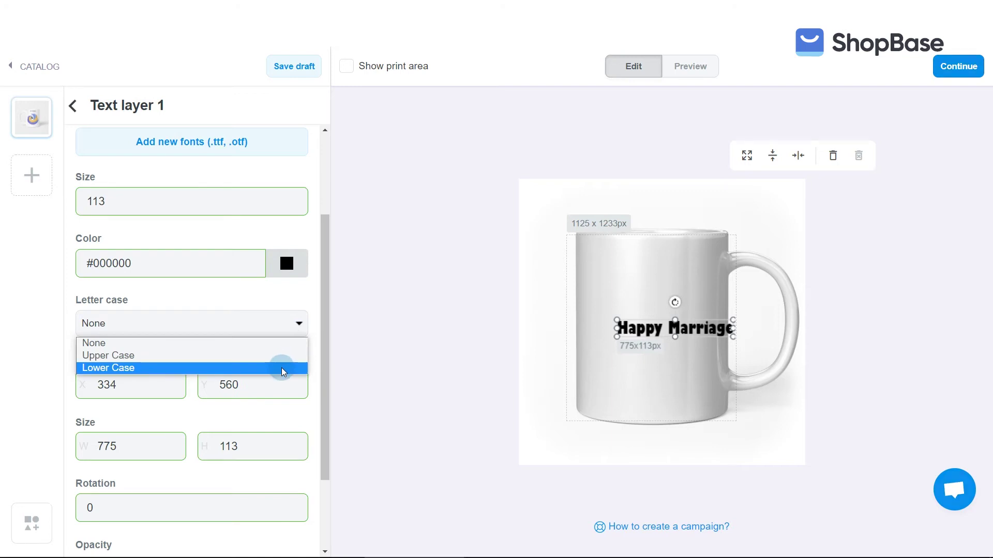
{"action": "left_click", "coordinate": [312, 320]}
Step: Add Your photo.png from the Artwork Library as an image layer on the mug
{"action": "left_click_drag", "start_coordinate": [323, 321], "coordinate": [320, 380]}
{"action": "left_click", "coordinate": [72, 105]}
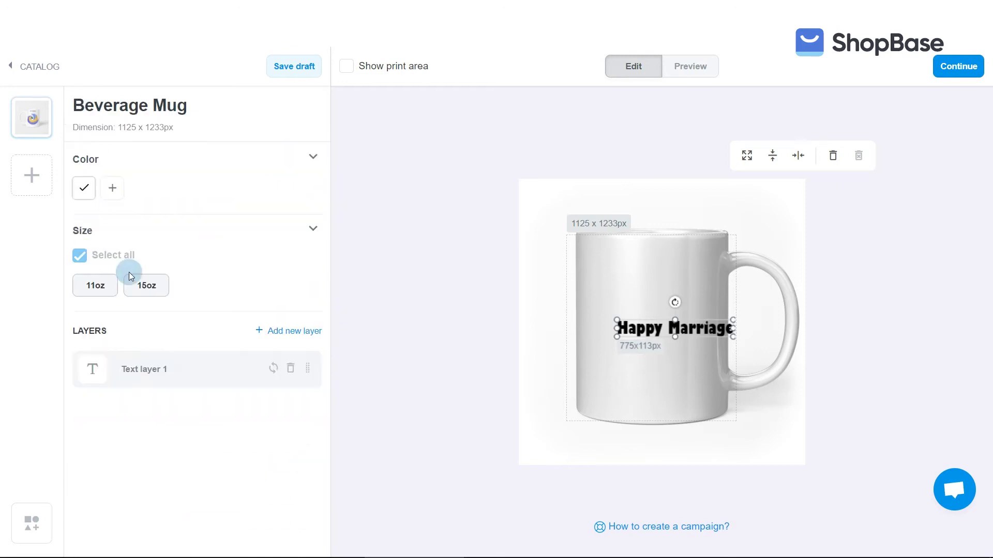
{"action": "left_click", "coordinate": [279, 332]}
{"action": "left_click", "coordinate": [273, 361]}
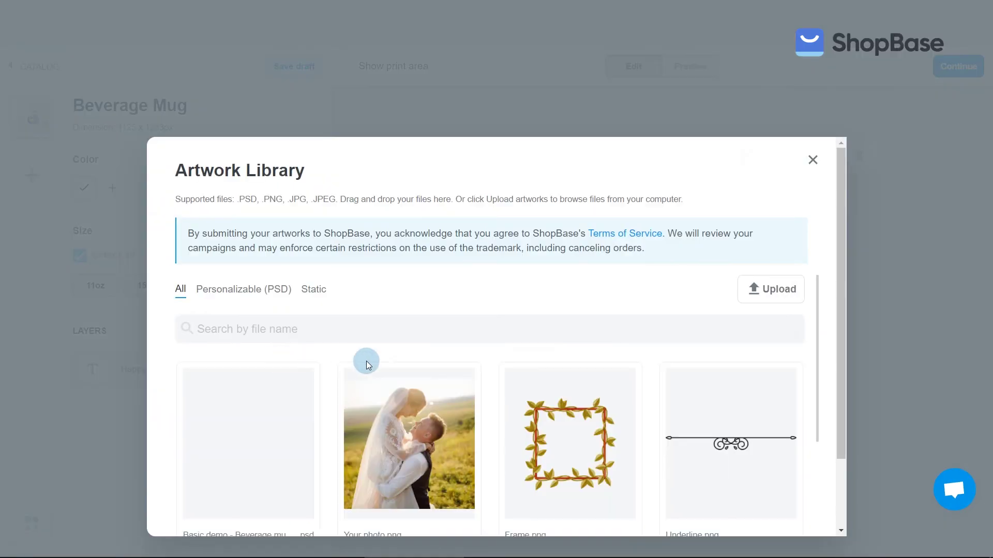
{"action": "left_click_drag", "start_coordinate": [845, 320], "coordinate": [841, 384]}
{"action": "left_click", "coordinate": [396, 372]}
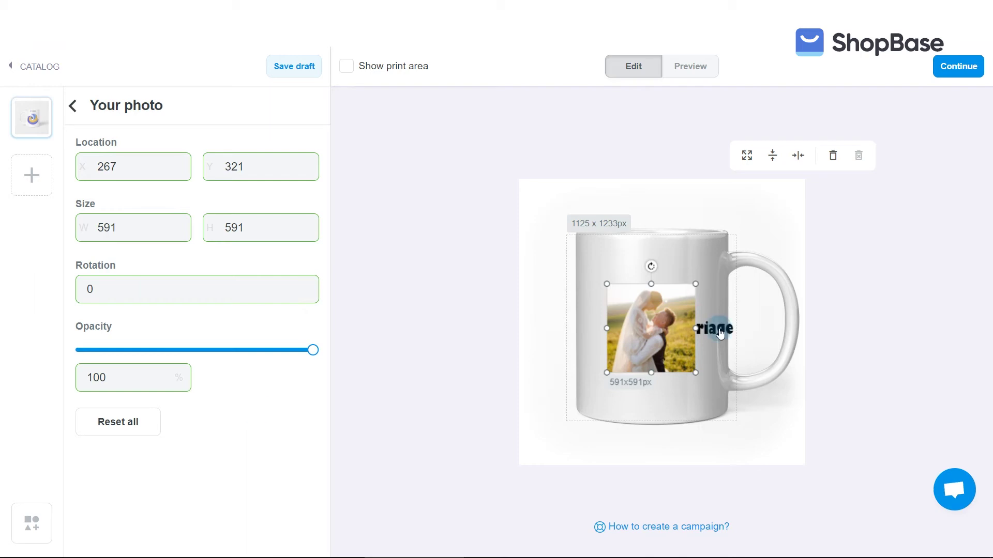
Step: Move the couple photo higher and shrink it to 455×455 px
{"action": "left_click_drag", "start_coordinate": [648, 336], "coordinate": [648, 328]}
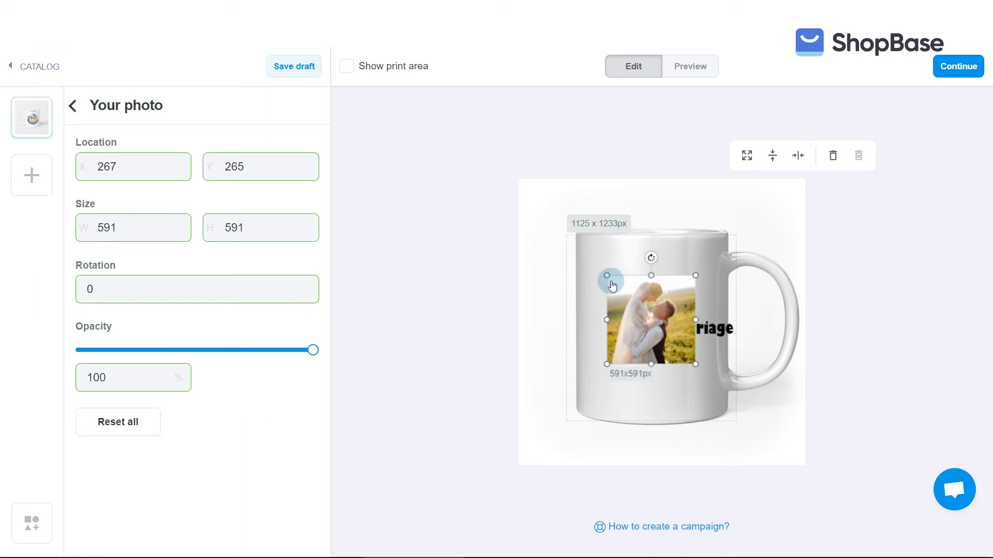
{"action": "left_click_drag", "start_coordinate": [616, 283], "coordinate": [631, 299]}
{"action": "left_click_drag", "start_coordinate": [642, 357], "coordinate": [625, 344]}
{"action": "left_click", "coordinate": [726, 339]}
Step: Scale the couple photo to fit the print area at 591×591 px
{"action": "left_click_drag", "start_coordinate": [723, 331], "coordinate": [707, 379]}
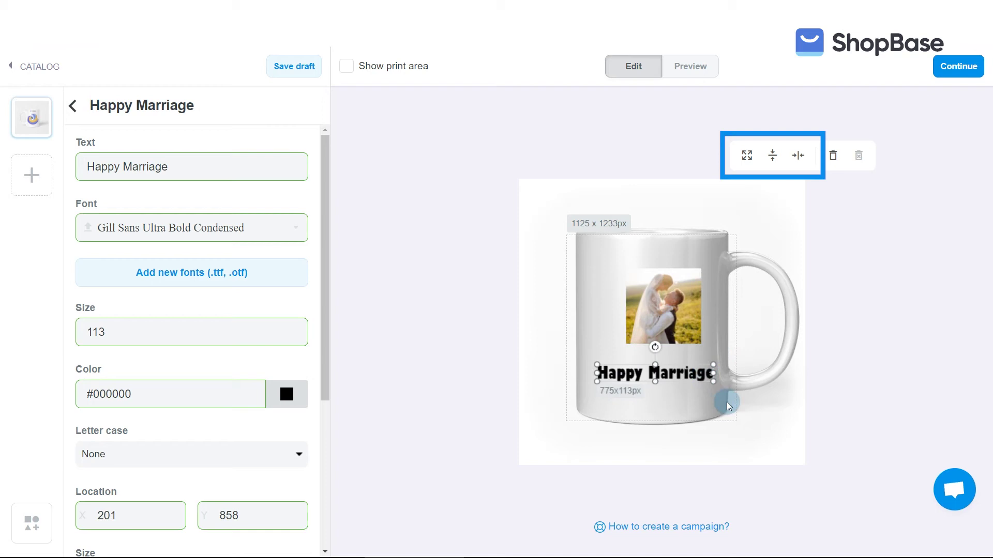
{"action": "left_click", "coordinate": [683, 331]}
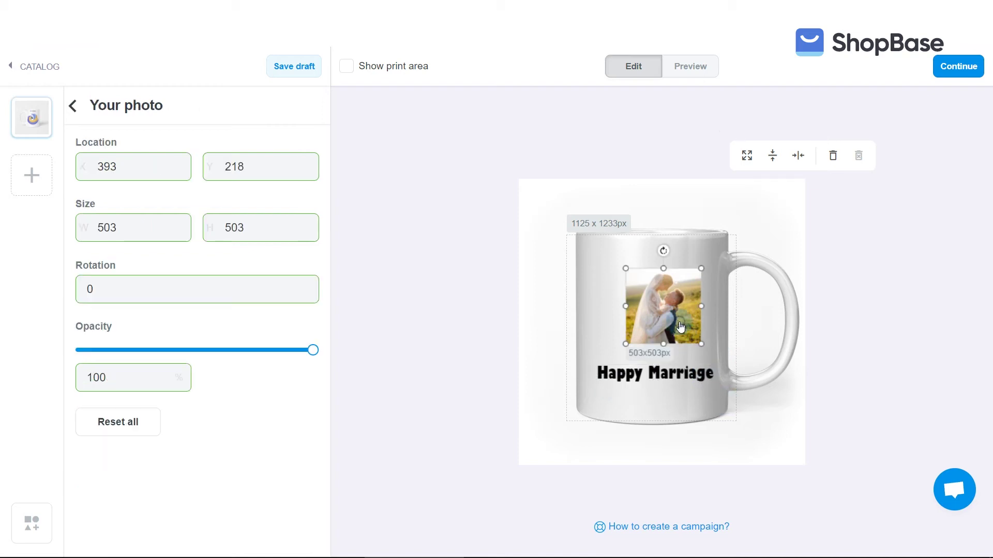
{"action": "left_click", "coordinate": [751, 163]}
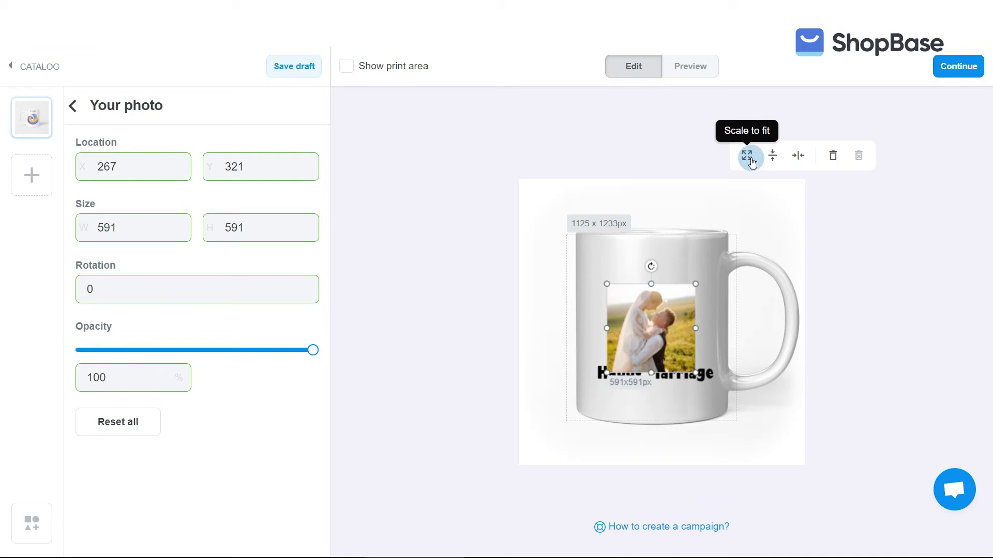
Step: Move the Happy Marriage title to the mug's top, centred, at 175, 68
{"action": "left_click", "coordinate": [707, 376]}
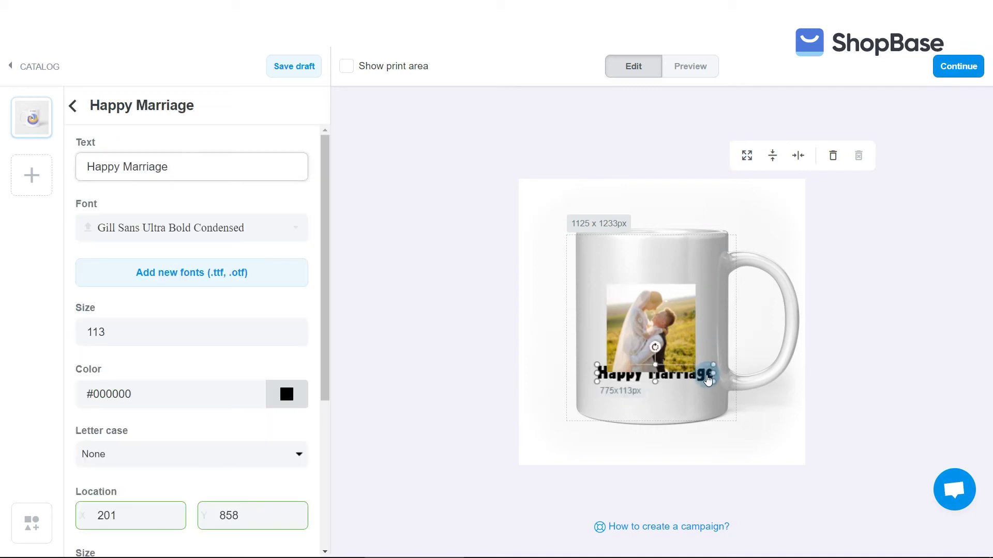
{"action": "left_click", "coordinate": [772, 162]}
{"action": "left_click_drag", "start_coordinate": [704, 333], "coordinate": [708, 255]}
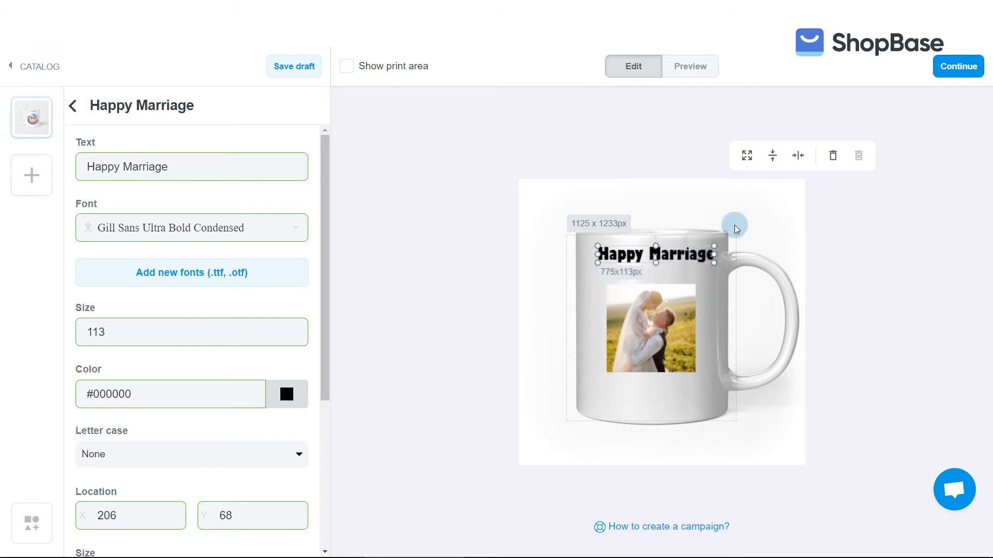
{"action": "left_click", "coordinate": [799, 158]}
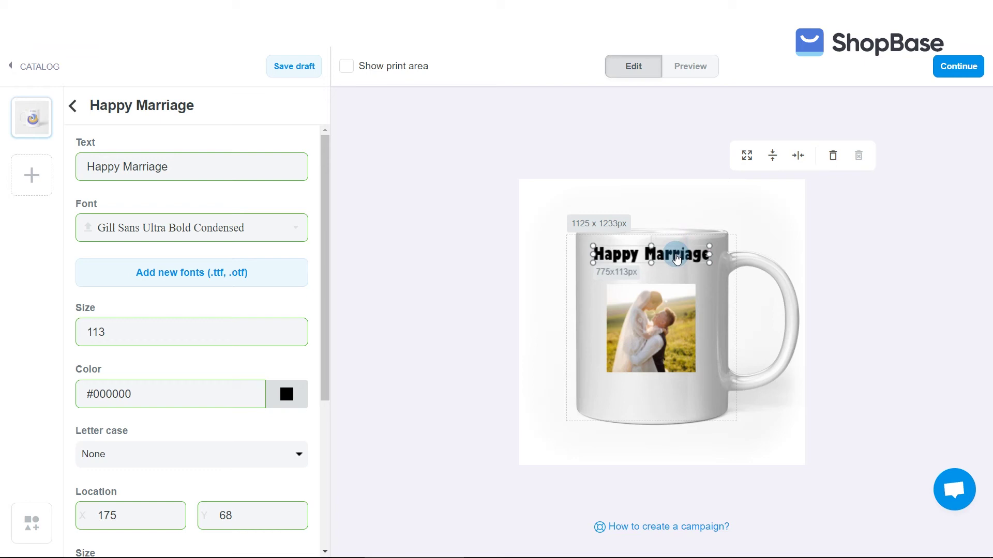
Step: Add a second text layer reading 'Will & Mary'
{"action": "left_click", "coordinate": [73, 105]}
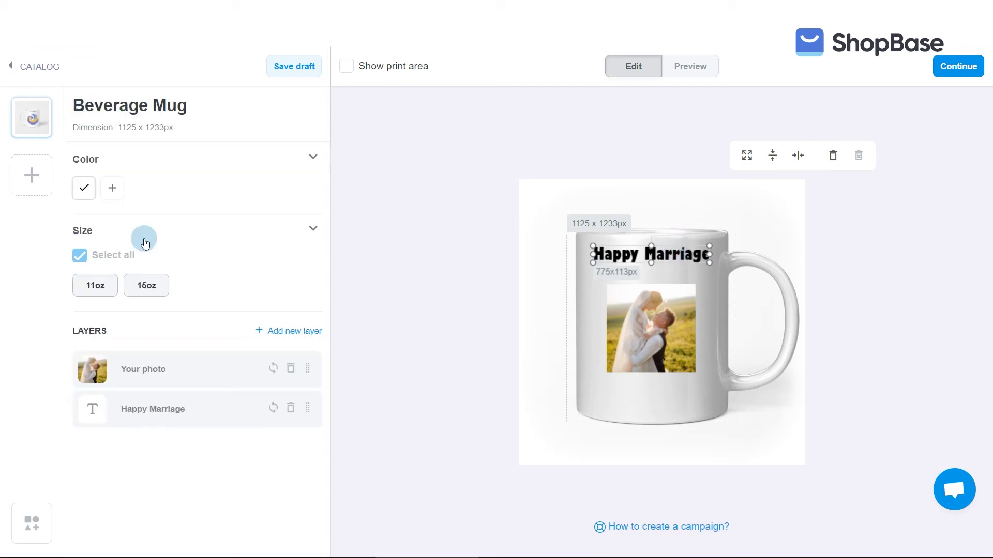
{"action": "left_click", "coordinate": [277, 330]}
{"action": "left_click", "coordinate": [263, 384]}
{"action": "triple_click", "coordinate": [109, 165]}
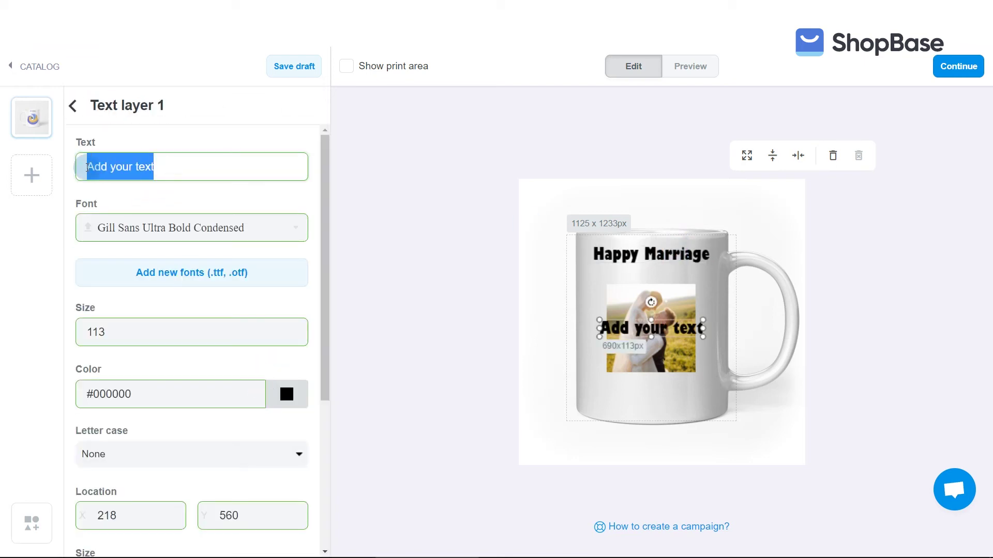
{"action": "type", "text": "Will Mary"}
{"action": "left_click", "coordinate": [107, 167]}
{"action": "type", "text": "& Mary"}
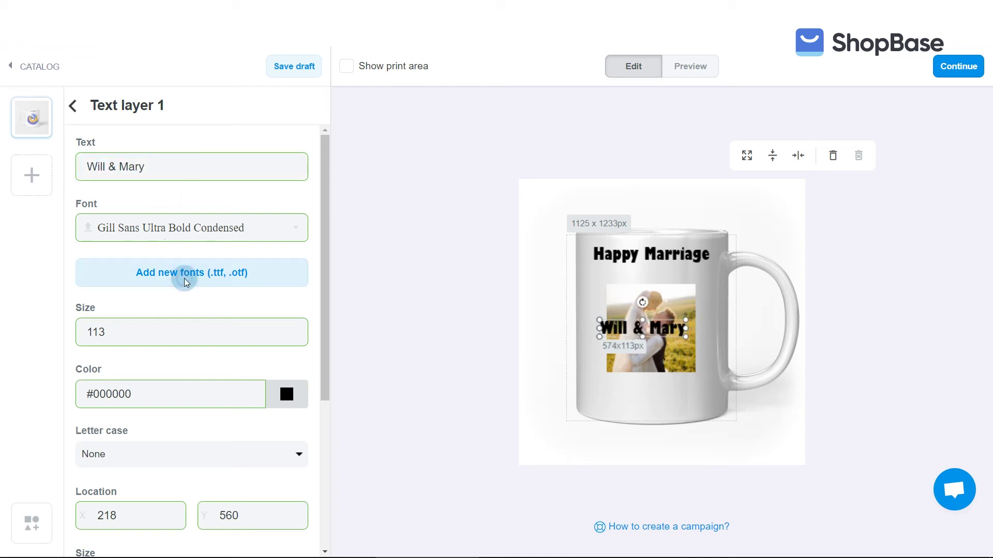
Step: Set the names in the uploaded Great Vibes script font and move them below the photo
{"action": "left_click", "coordinate": [184, 277]}
{"action": "left_click", "coordinate": [332, 213]}
{"action": "left_click", "coordinate": [669, 462]}
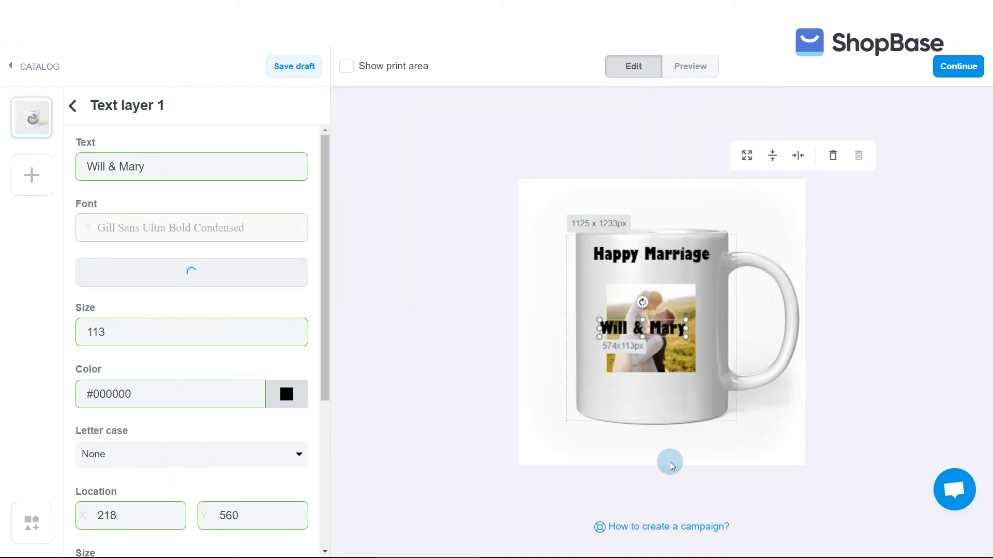
{"action": "left_click_drag", "start_coordinate": [325, 333], "coordinate": [317, 486]}
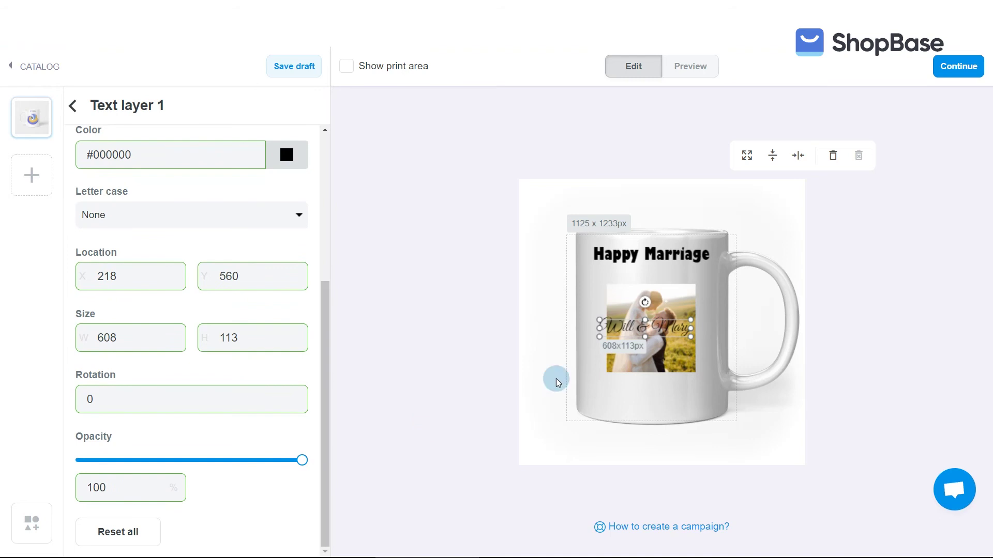
{"action": "left_click_drag", "start_coordinate": [646, 329], "coordinate": [653, 395]}
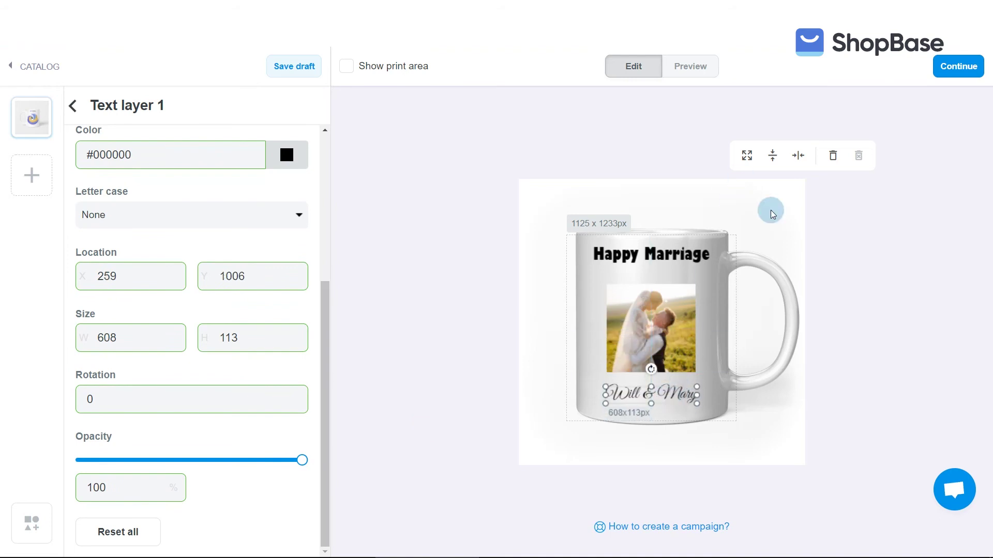
Step: Rename the names layer 'Will & Mary' and place the Underline ornament beneath it
{"action": "left_click", "coordinate": [72, 105]}
{"action": "left_click", "coordinate": [133, 368]}
{"action": "type", "text": "Will & Mary"}
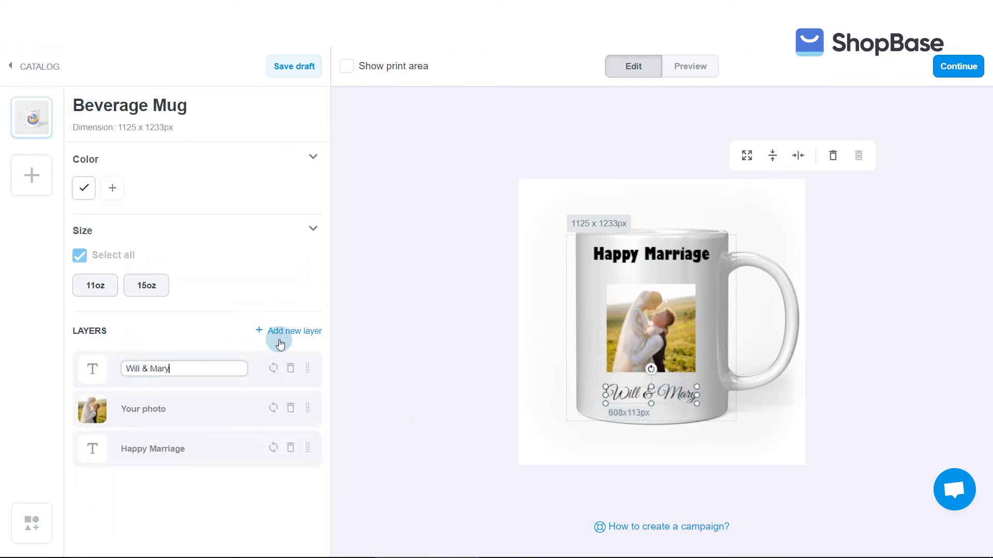
{"action": "left_click", "coordinate": [280, 341]}
{"action": "left_click", "coordinate": [267, 358]}
{"action": "left_click", "coordinate": [759, 445]}
{"action": "left_click_drag", "start_coordinate": [667, 329], "coordinate": [669, 406]}
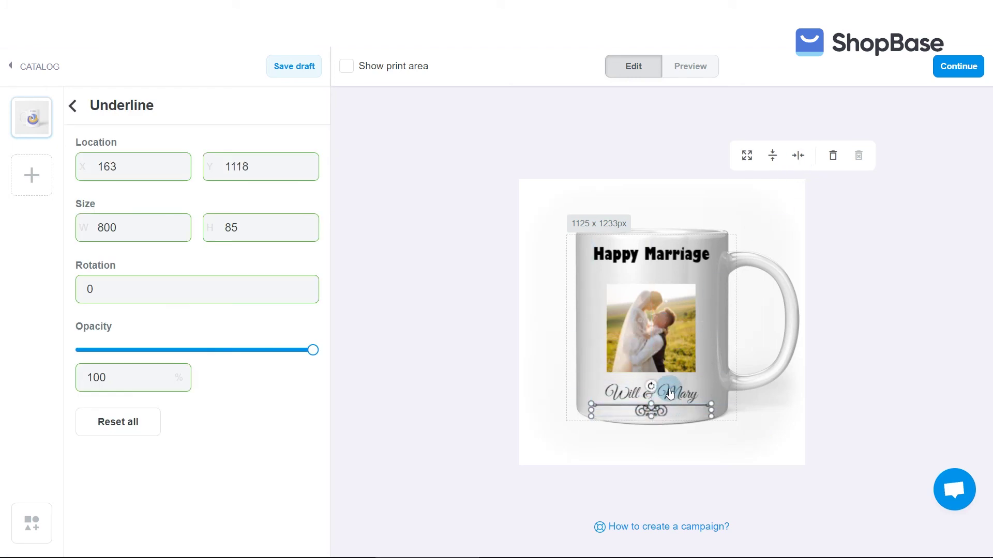
Step: Nudge the Will & Mary text slightly lower on the mug
{"action": "left_click", "coordinate": [670, 393]}
{"action": "left_click", "coordinate": [228, 406]}
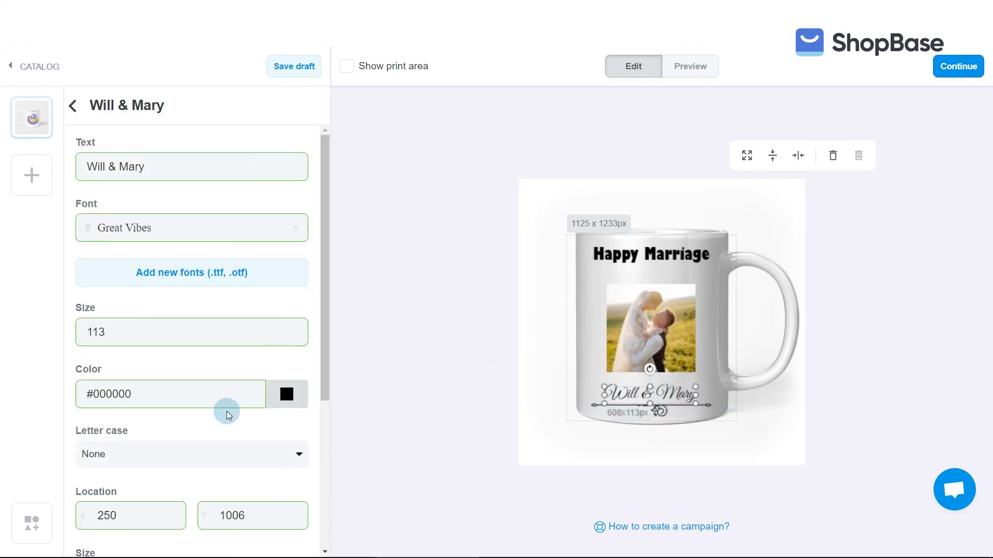
{"action": "scroll", "coordinate": [228, 406], "scroll_direction": "down", "scroll_amount": 3}
{"action": "left_click", "coordinate": [255, 388]}
{"action": "key", "text": "Up"}
{"action": "key", "text": "Up"}
{"action": "key", "text": "Up"}
{"action": "key", "text": "Up"}
Step: Add the Frame artwork from the Artwork Library around the photo
{"action": "left_click", "coordinate": [75, 109]}
{"action": "left_click", "coordinate": [284, 331]}
{"action": "left_click", "coordinate": [536, 422]}
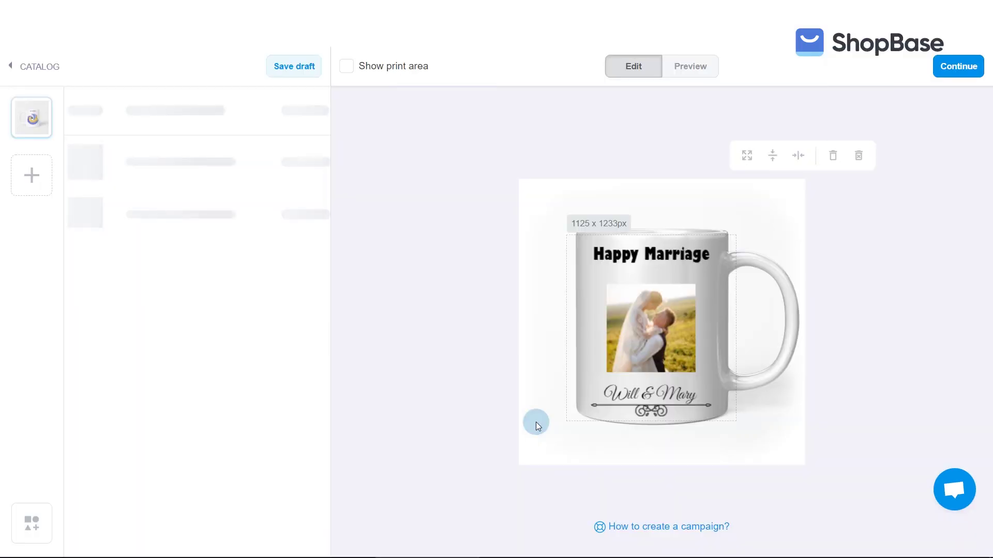
{"action": "left_click", "coordinate": [76, 106]}
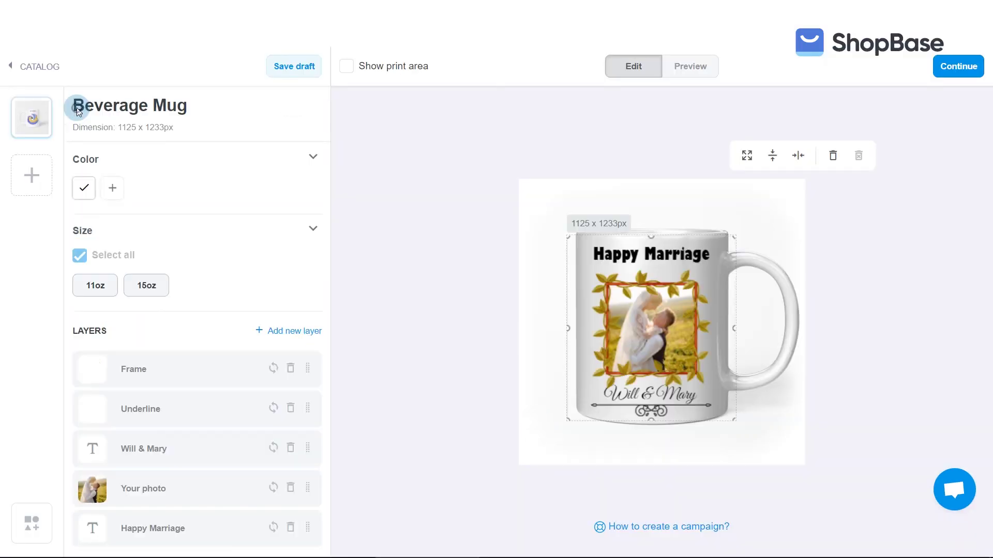
Step: Widen the Happy Marriage title to 885×129 px and centre it horizontally
{"action": "left_click", "coordinate": [148, 523]}
{"action": "scroll", "coordinate": [175, 443], "scroll_direction": "down", "scroll_amount": 3}
{"action": "left_click_drag", "start_coordinate": [710, 261], "coordinate": [726, 270]}
{"action": "left_click", "coordinate": [791, 160]}
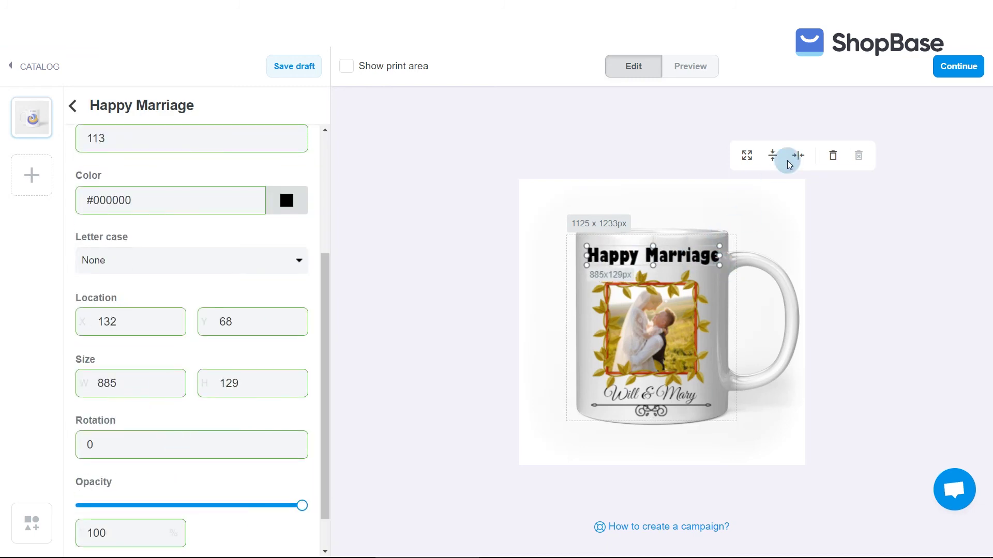
{"action": "left_click", "coordinate": [72, 105]}
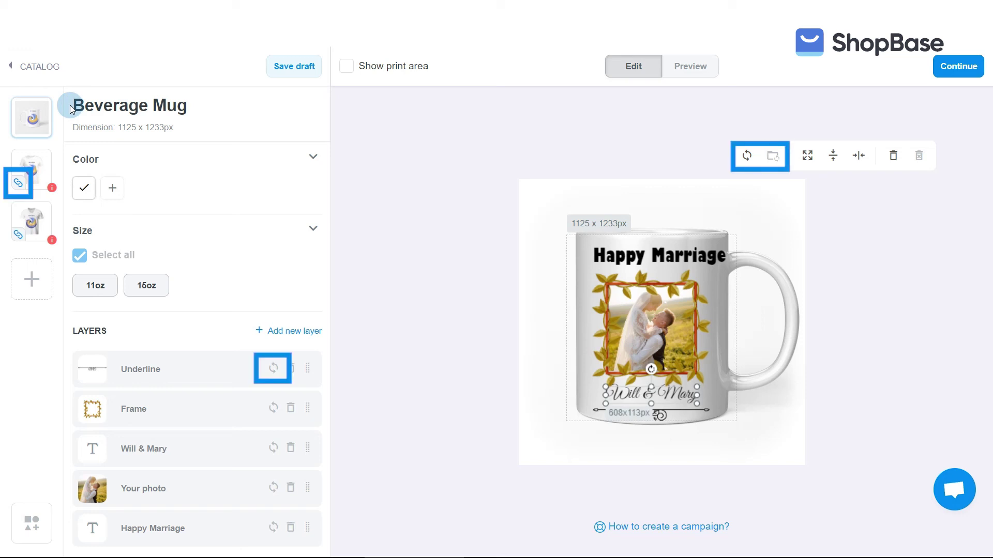
Step: Sync the Frame and Happy Marriage layers to all products
{"action": "left_click", "coordinate": [31, 168]}
{"action": "left_click", "coordinate": [31, 220]}
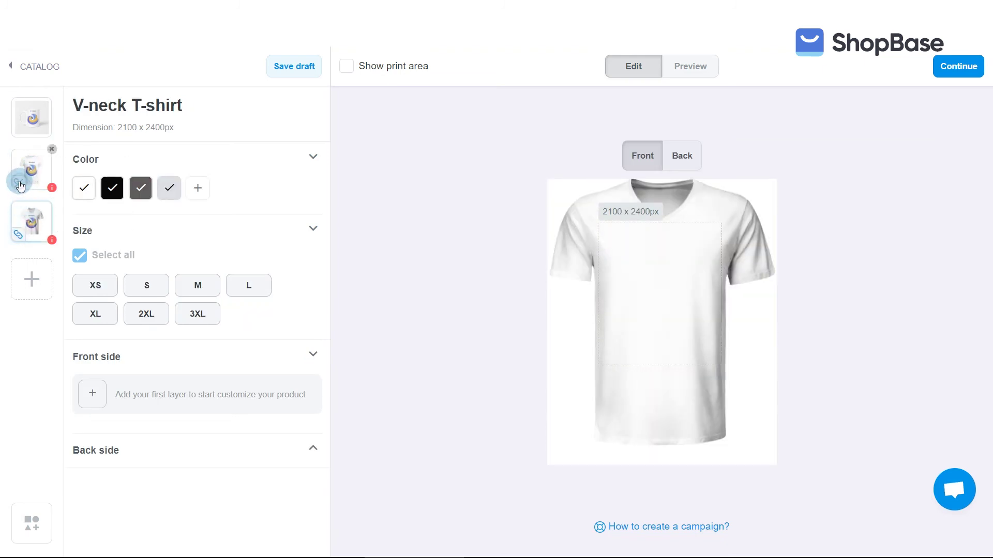
{"action": "left_click", "coordinate": [31, 118]}
{"action": "left_click", "coordinate": [272, 409]}
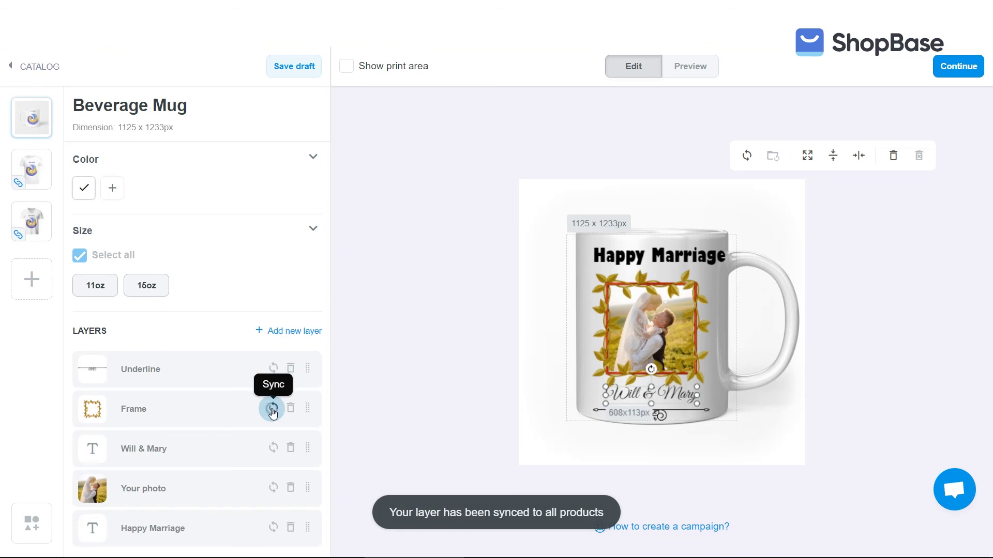
{"action": "left_click", "coordinate": [272, 527]}
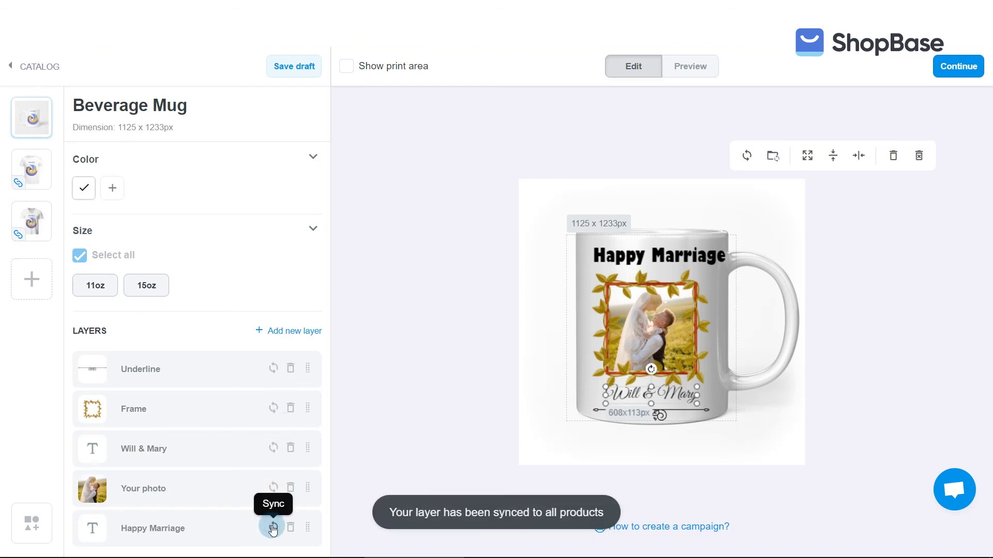
Step: Check the synced design on the Unisex and V-neck T-shirts, then return to the mug
{"action": "left_click", "coordinate": [32, 170]}
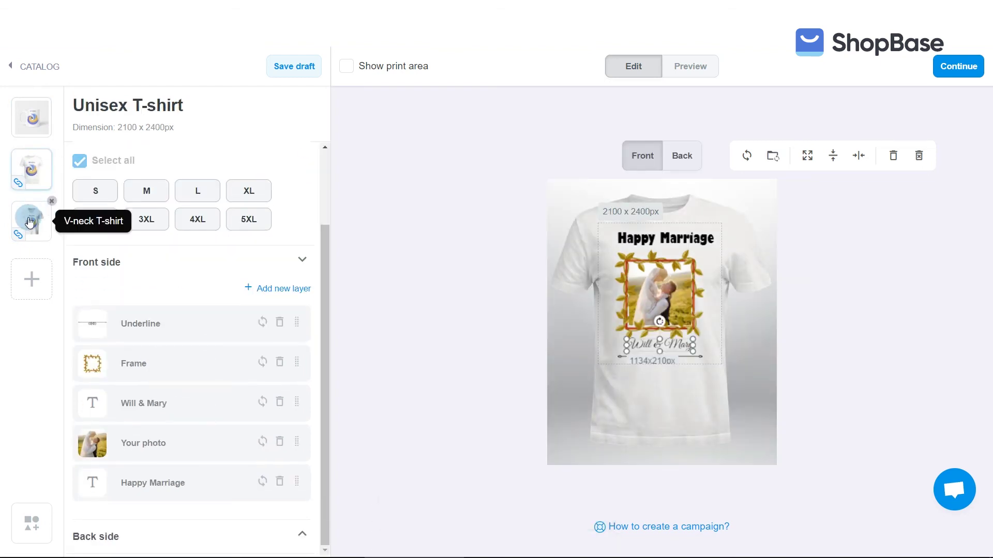
{"action": "left_click", "coordinate": [29, 222]}
{"action": "left_click", "coordinate": [32, 118]}
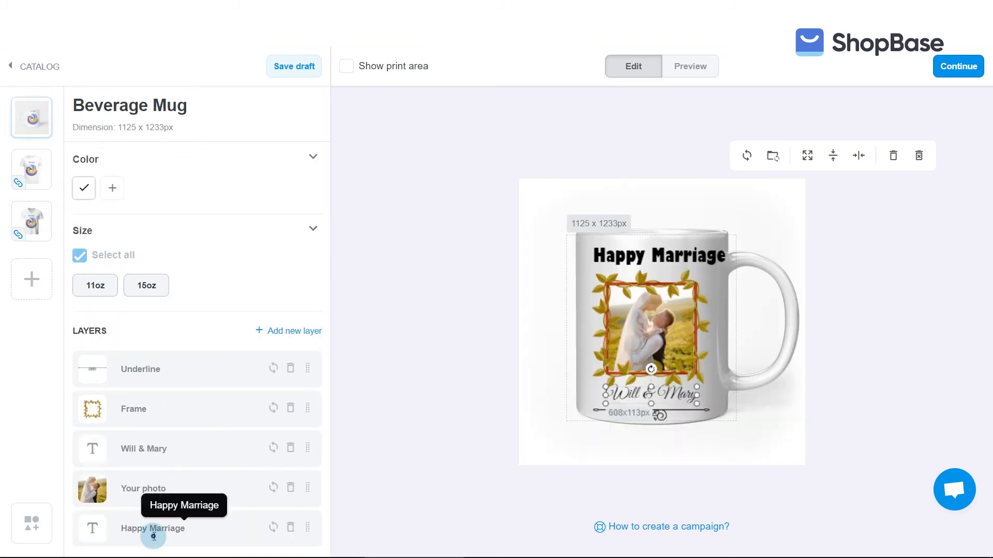
{"action": "left_click", "coordinate": [153, 536]}
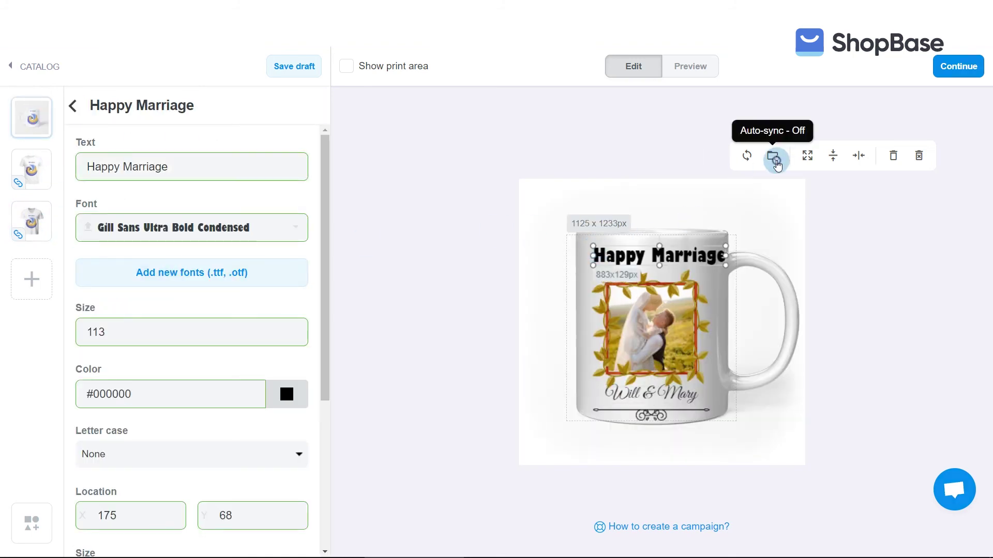
{"action": "left_click", "coordinate": [32, 118]}
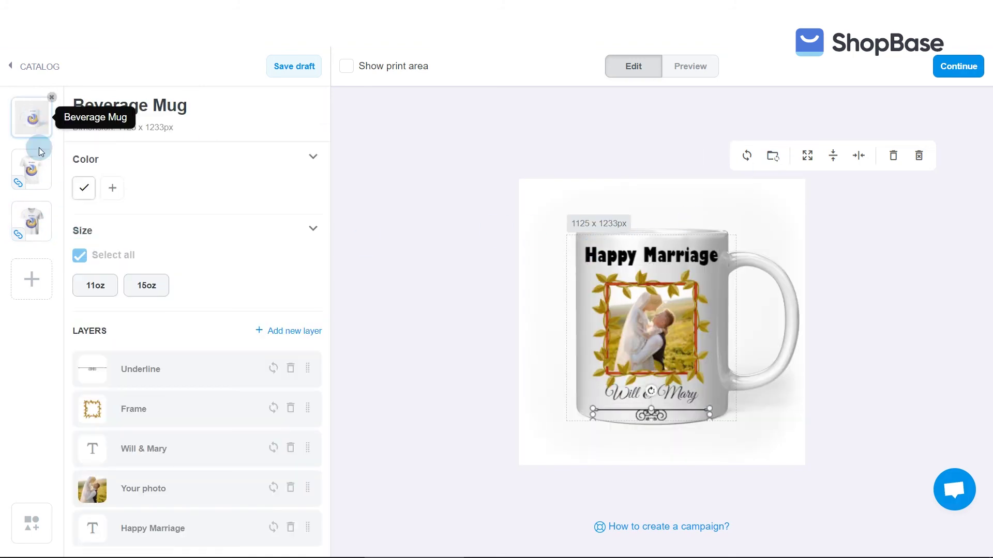
Step: Check the 778 × 83 Underline ornament at 173, 1150 against the mug's print area
{"action": "left_click", "coordinate": [145, 370]}
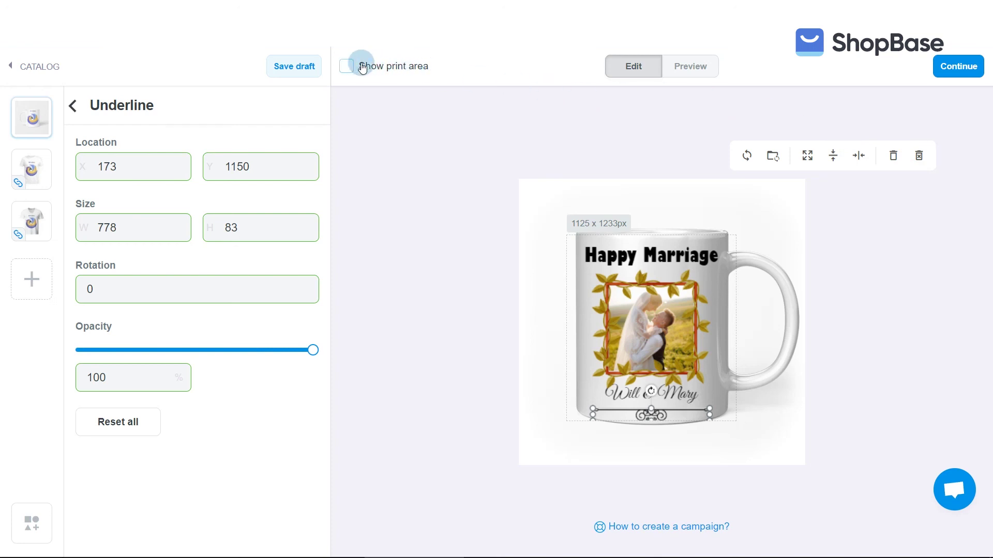
{"action": "left_click", "coordinate": [348, 67]}
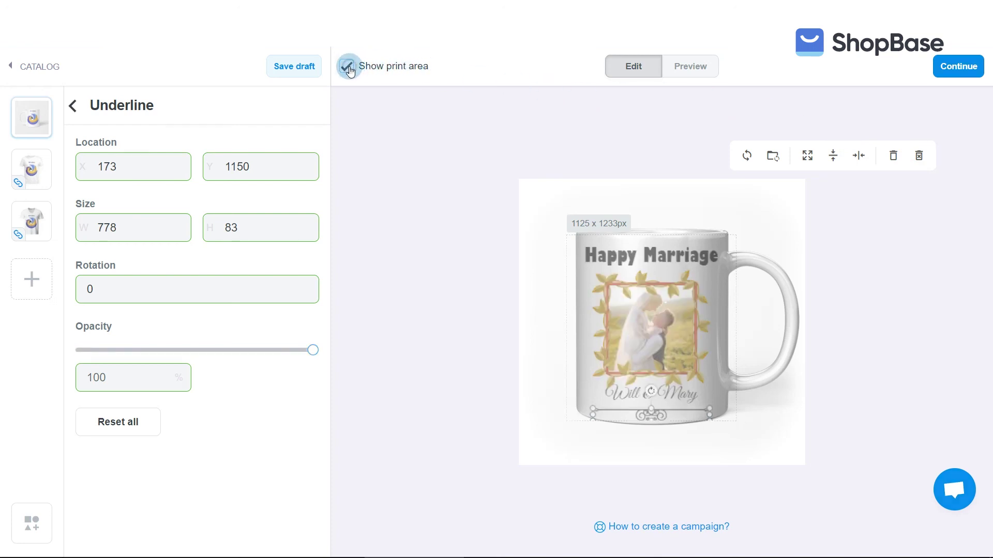
{"action": "left_click", "coordinate": [348, 67]}
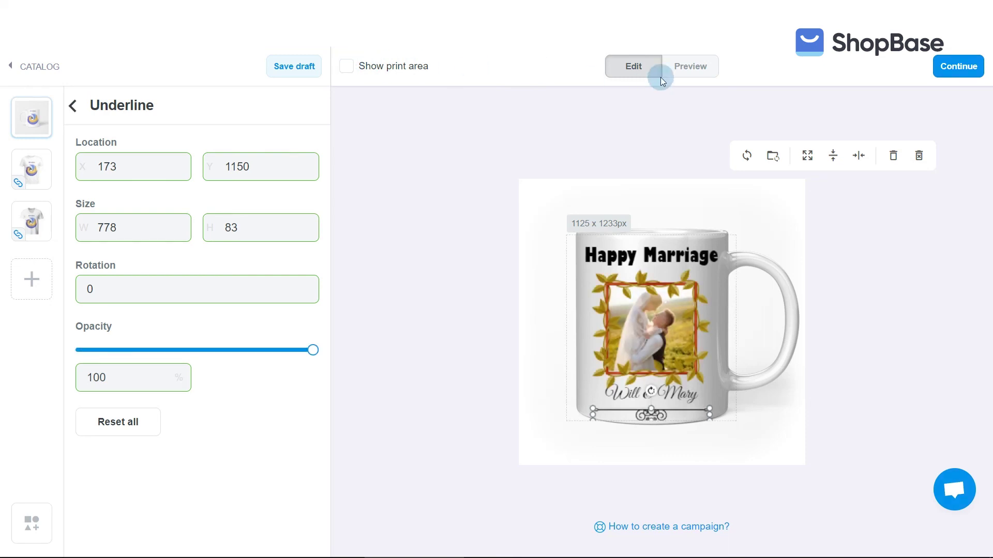
Step: Preview the finished Happy Marriage mug mockup, then save the Beverage Mug design as a draft
{"action": "left_click", "coordinate": [691, 68]}
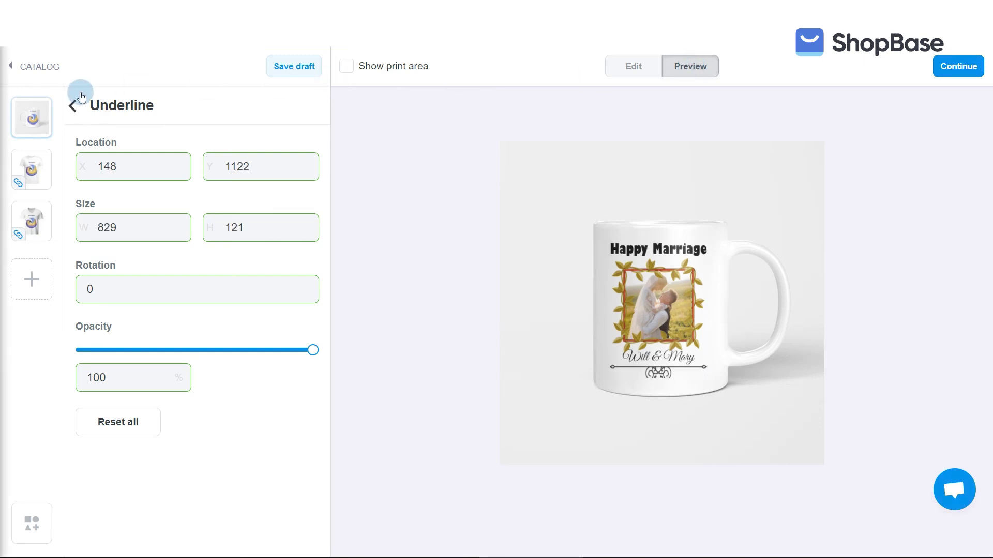
{"action": "left_click", "coordinate": [73, 105]}
{"action": "left_click", "coordinate": [294, 70]}
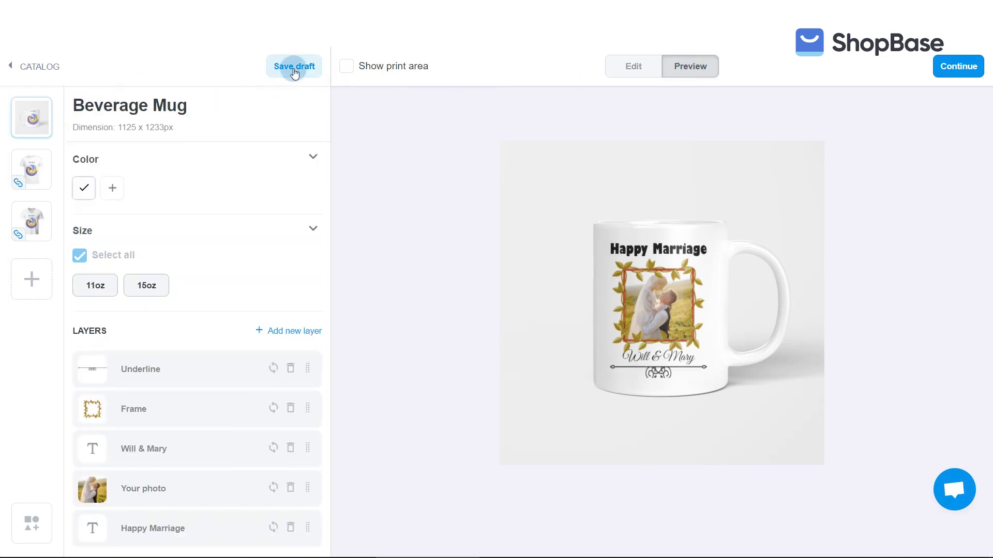